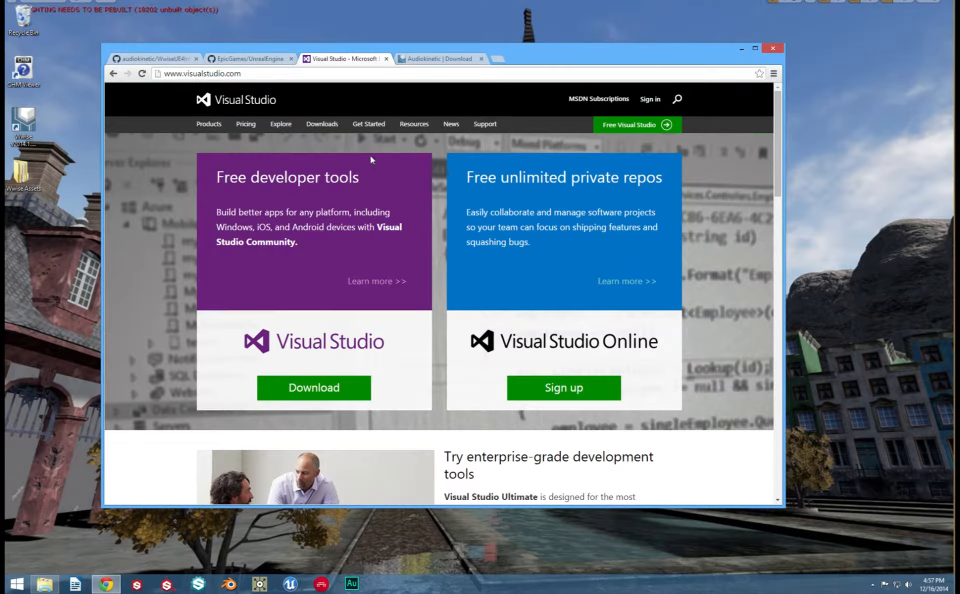
# Step: View the 4.5 branch of the EpicGames/UnrealEngine repository and the audiokinetic/WwiseUE4Integration repository on GitHub
pyautogui.click(255, 60)
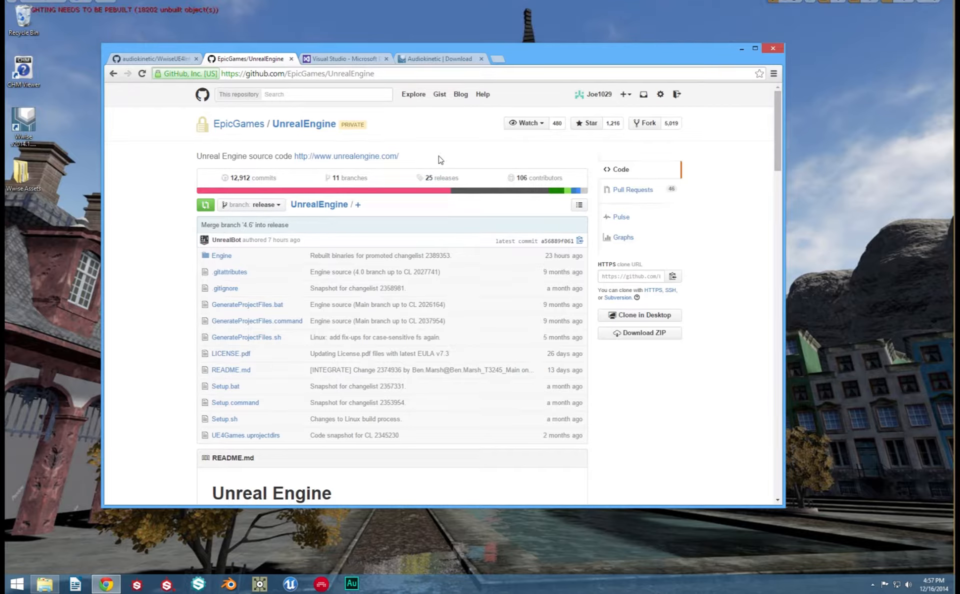
pyautogui.click(251, 204)
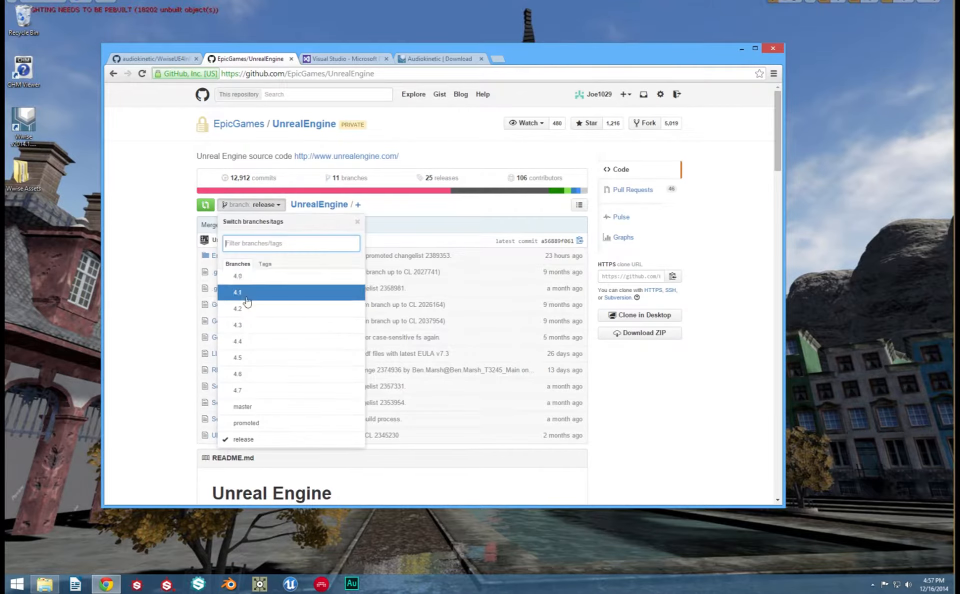
pyautogui.click(238, 358)
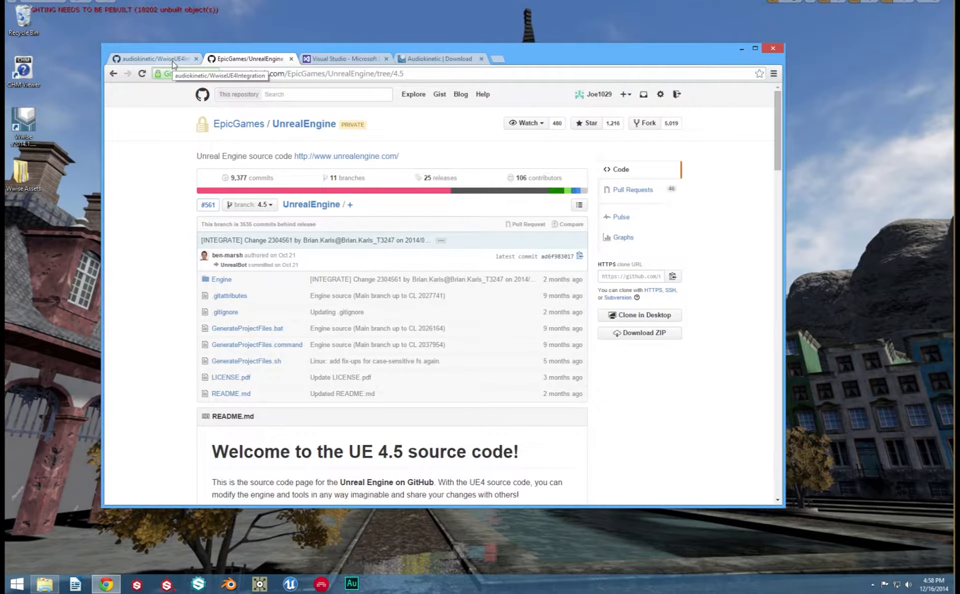
pyautogui.click(150, 59)
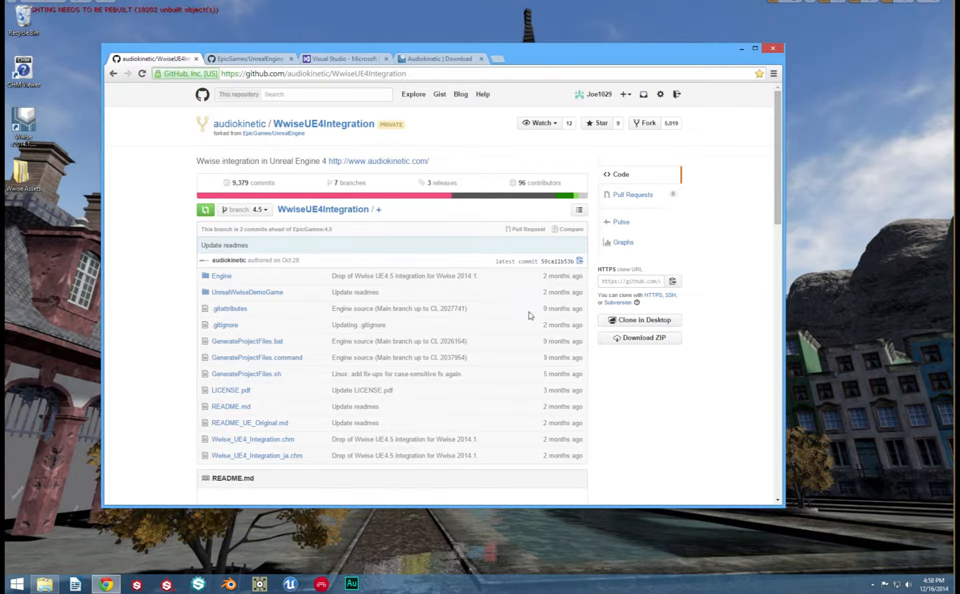
# Step: Minimize the browser, bring up the Wwise Assets folder and open the Data (D:) drive in a second File Explorer window
pyautogui.click(742, 49)
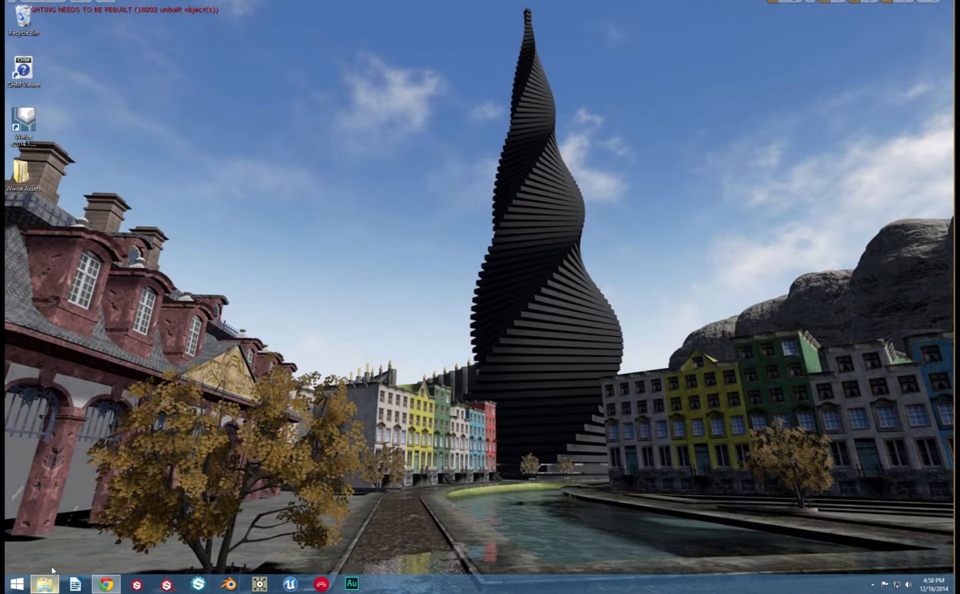
pyautogui.click(46, 583)
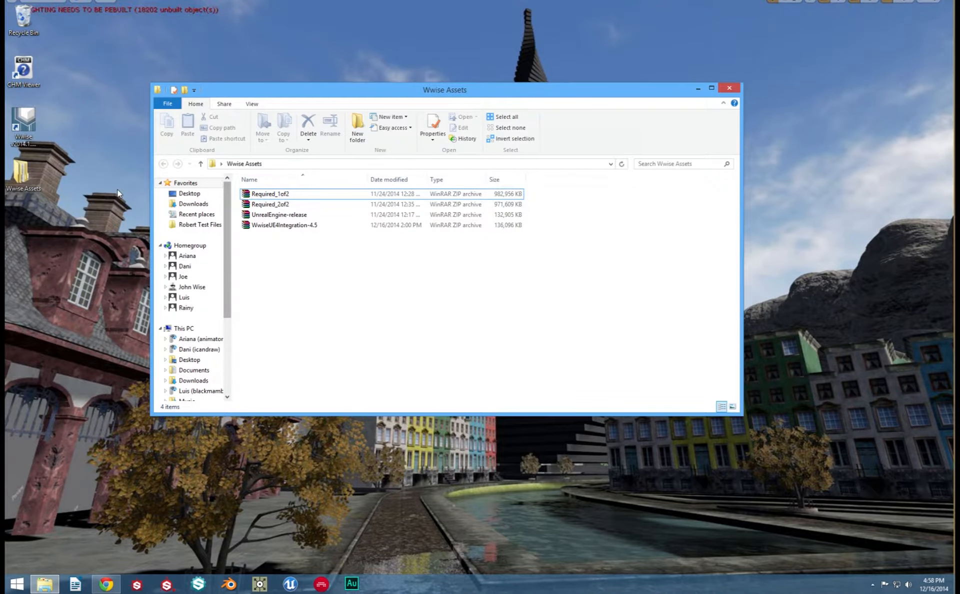
pyautogui.click(55, 584)
pyautogui.rightClick(55, 585)
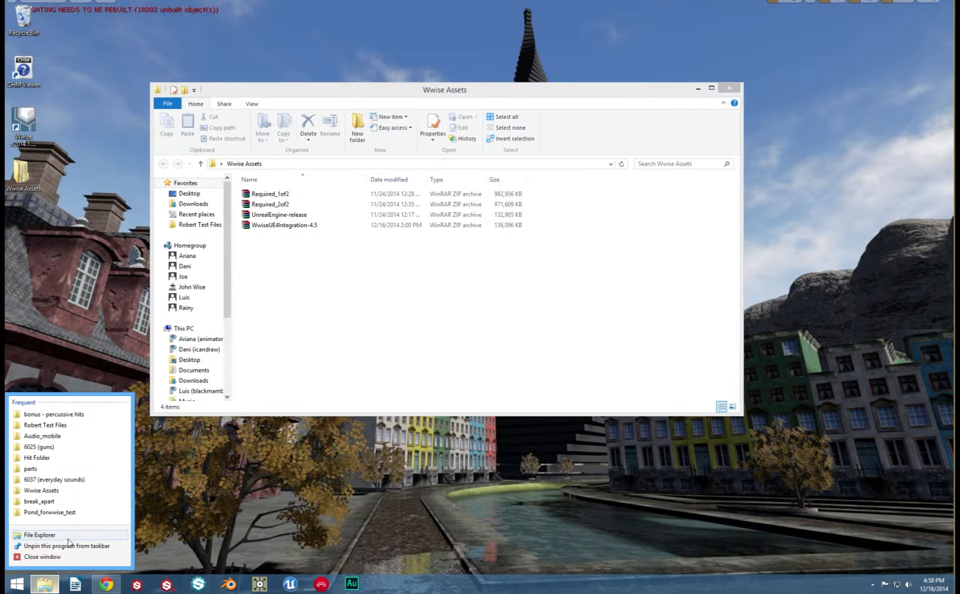
pyautogui.click(50, 543)
pyautogui.doubleClick(486, 286)
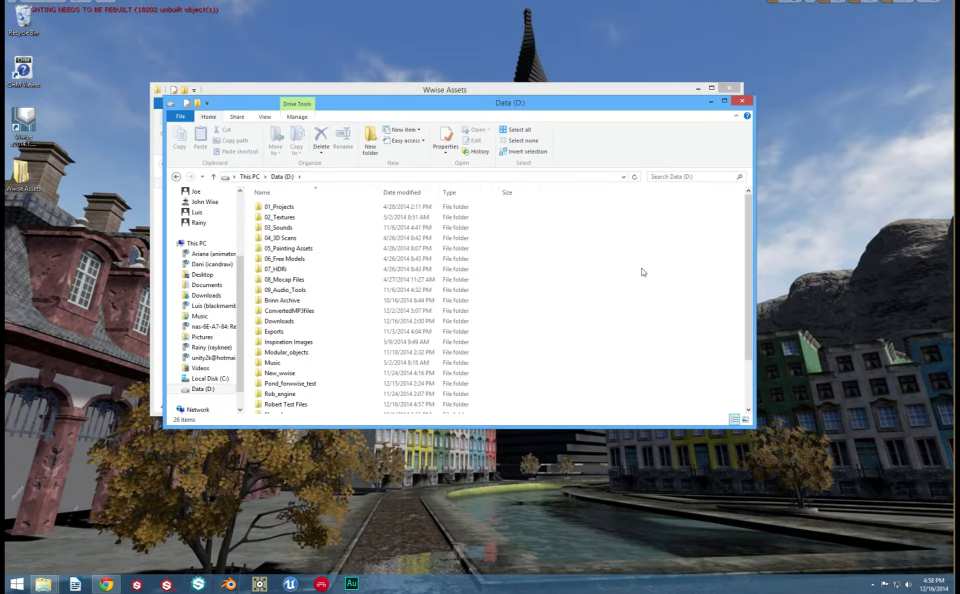
# Step: Create a new folder named wwise_demo on the Data (D:) drive
pyautogui.scroll(-2, 732, 340)
pyautogui.rightClick(706, 360)
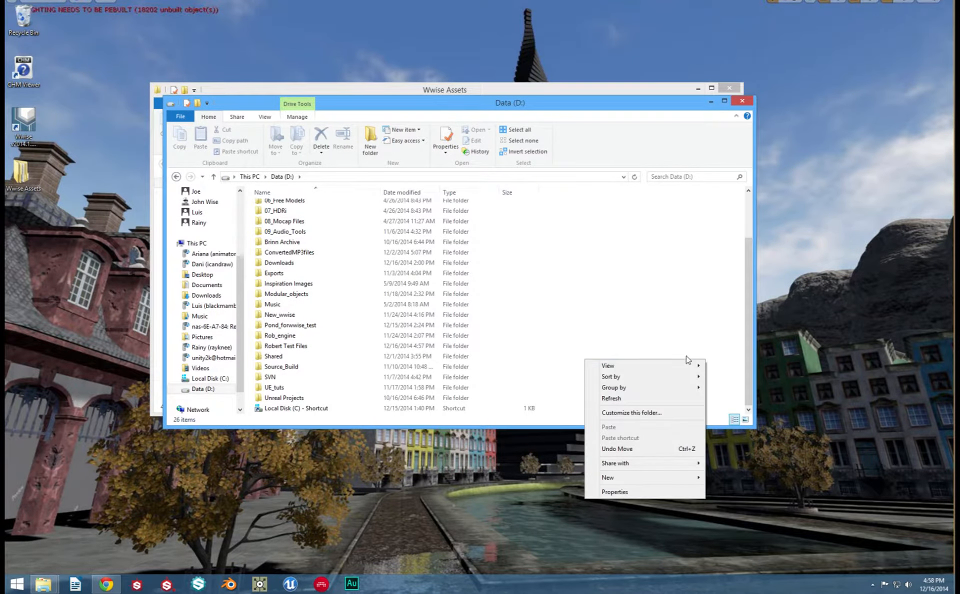
pyautogui.moveTo(624, 481)
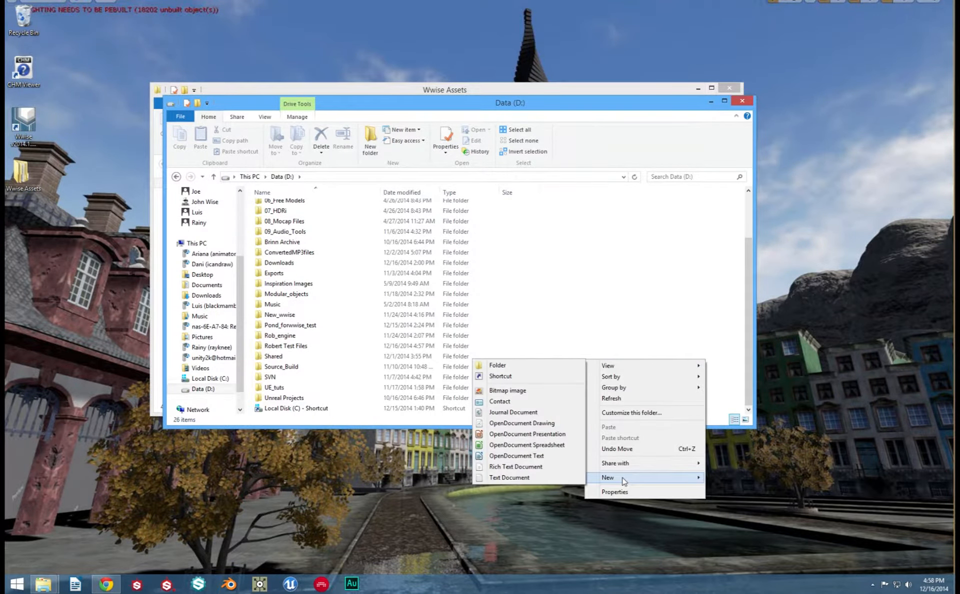
pyautogui.click(547, 366)
pyautogui.write('wwise_demo')
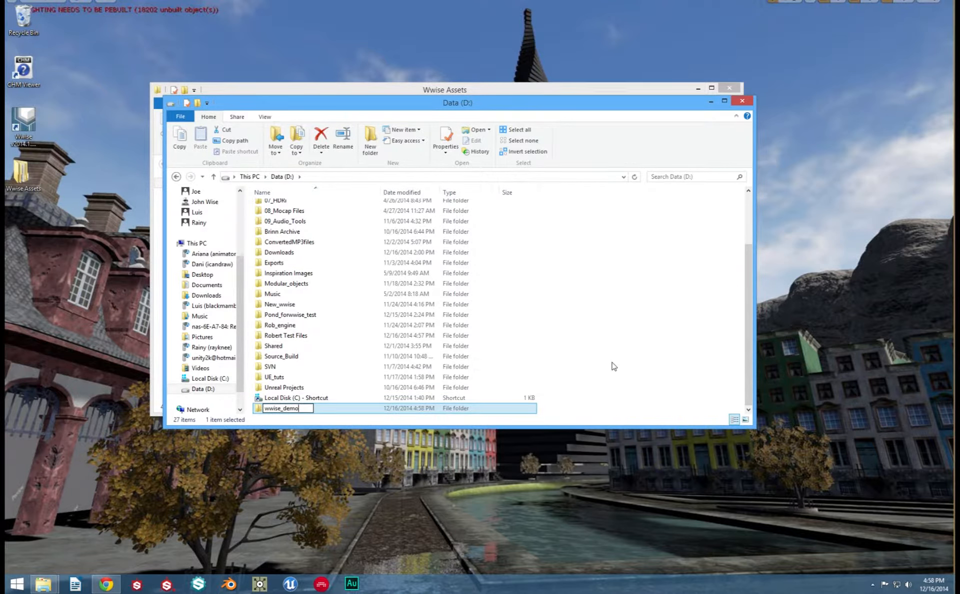
pyautogui.click(541, 472)
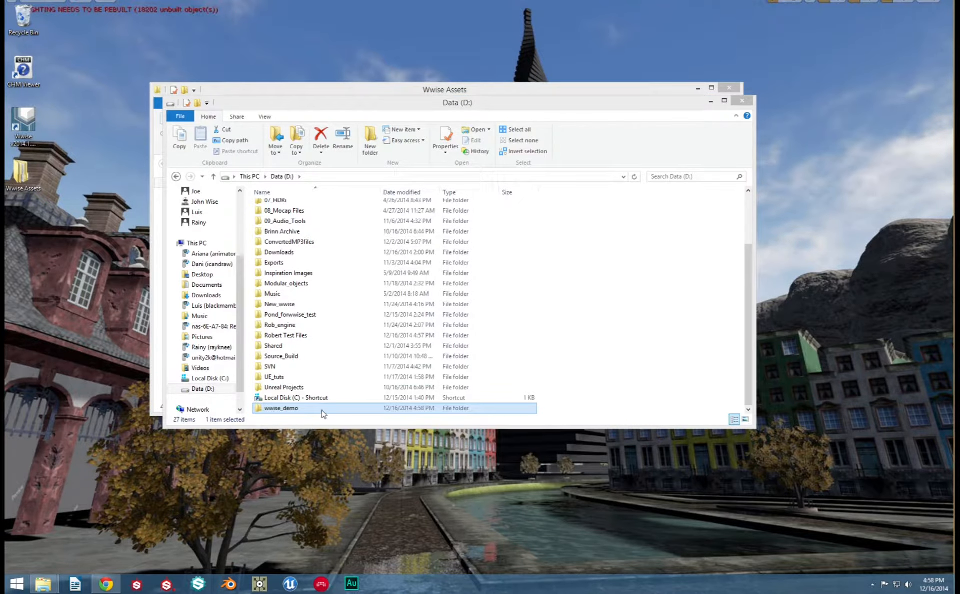
# Step: Extract the UnrealEngine-release archive from Wwise Assets into D:\wwise_demo using WinRAR
pyautogui.moveTo(285, 106); pyautogui.dragTo(259, 306)
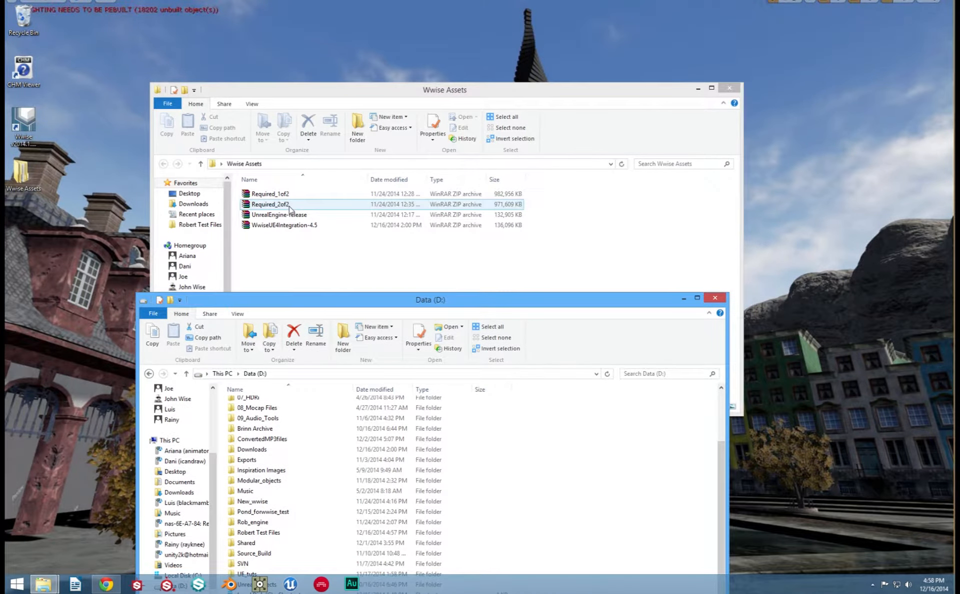
pyautogui.click(303, 217)
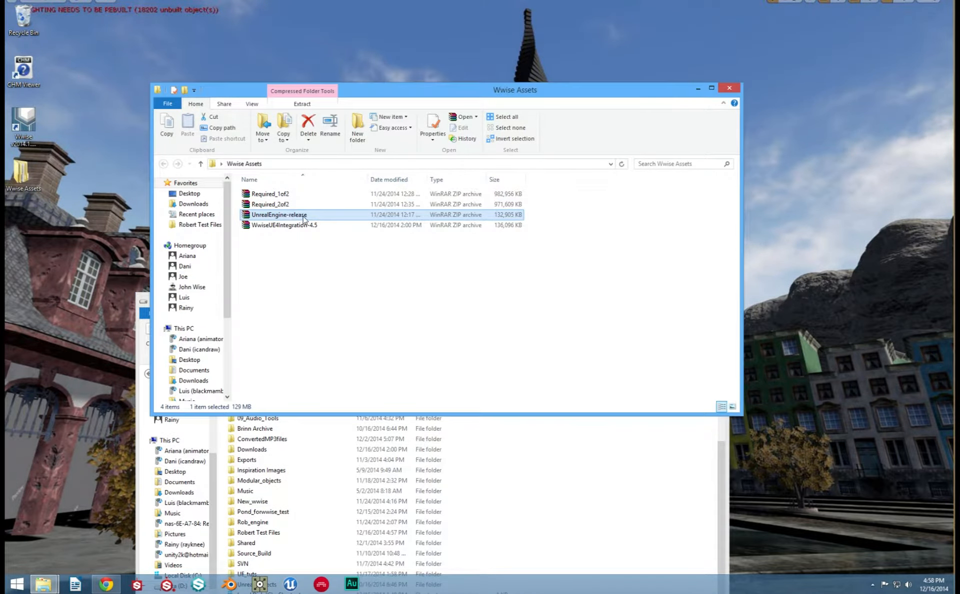
pyautogui.doubleClick(342, 218)
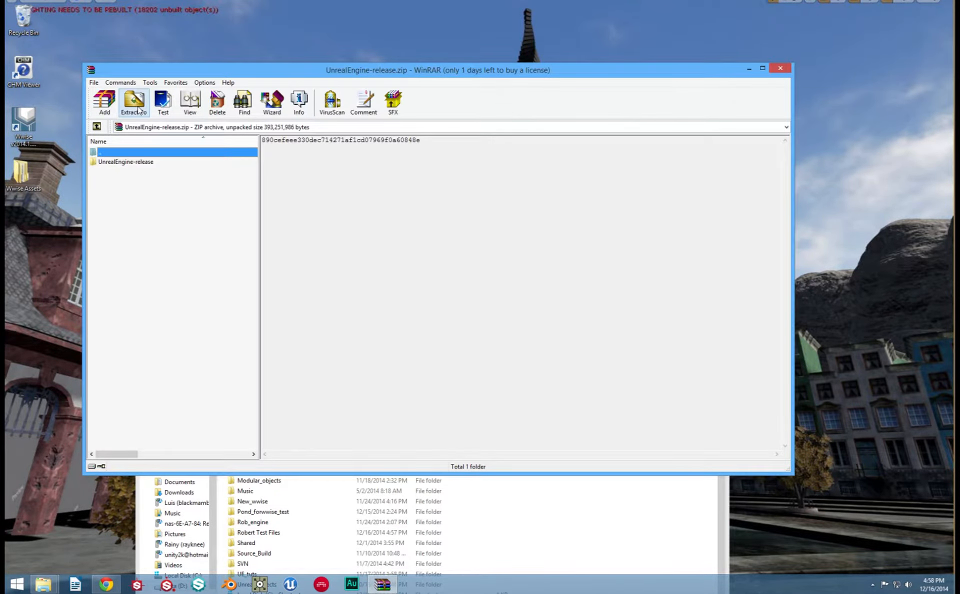
pyautogui.click(134, 102)
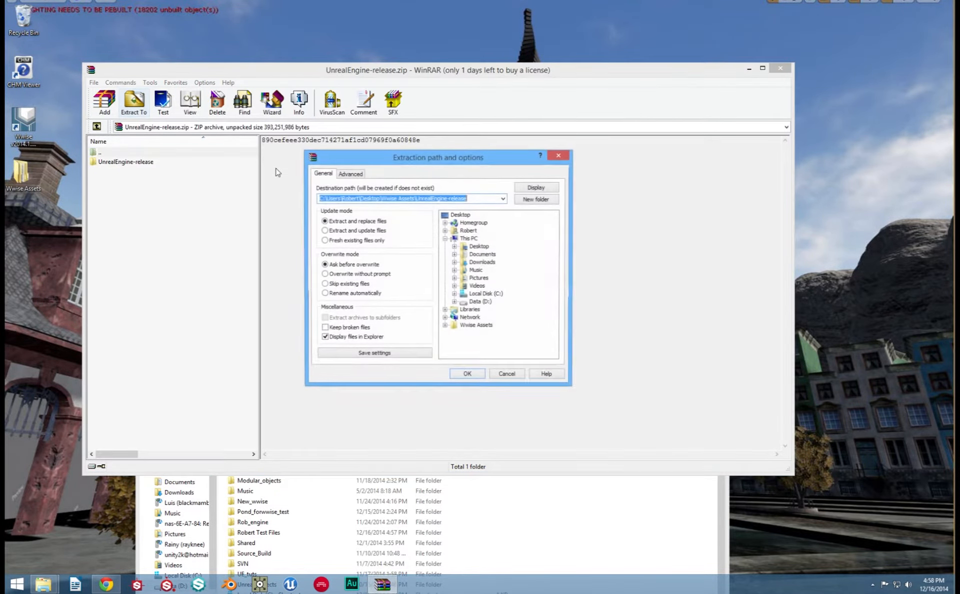
pyautogui.click(456, 303)
pyautogui.moveTo(554, 303); pyautogui.dragTo(551, 334)
pyautogui.click(511, 326)
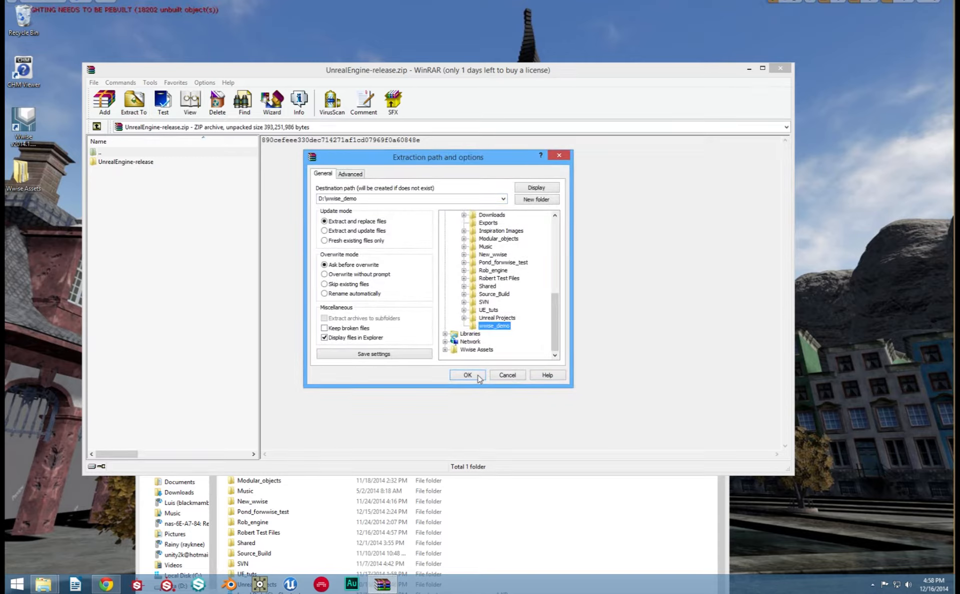
pyautogui.click(467, 375)
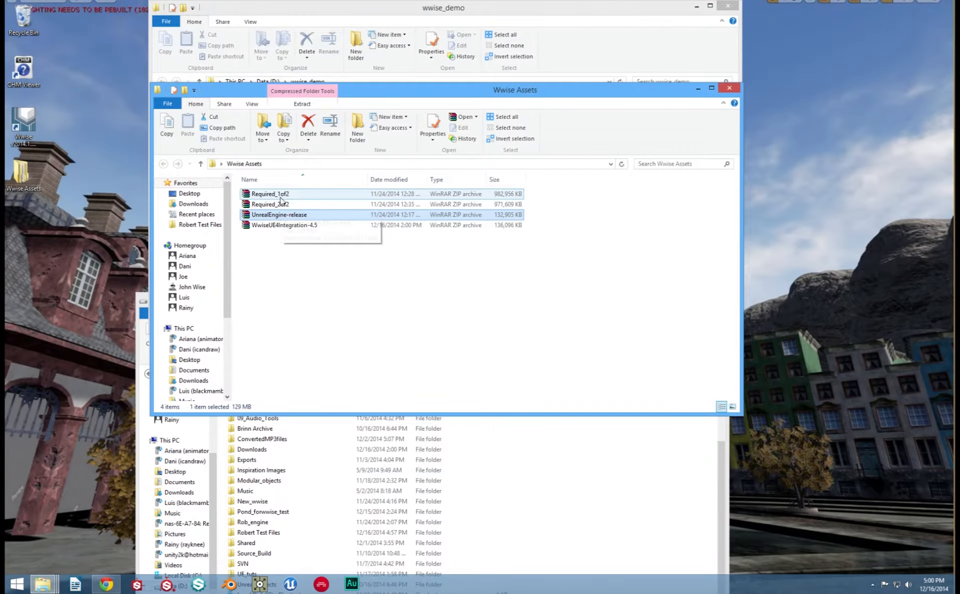
# Step: Extract the Required_1of2 archive into the UnrealEngine-release folder inside D:\wwise_demo
pyautogui.doubleClick(293, 195)
pyautogui.moveTo(290, 311); pyautogui.dragTo(385, 156)
pyautogui.click(132, 210)
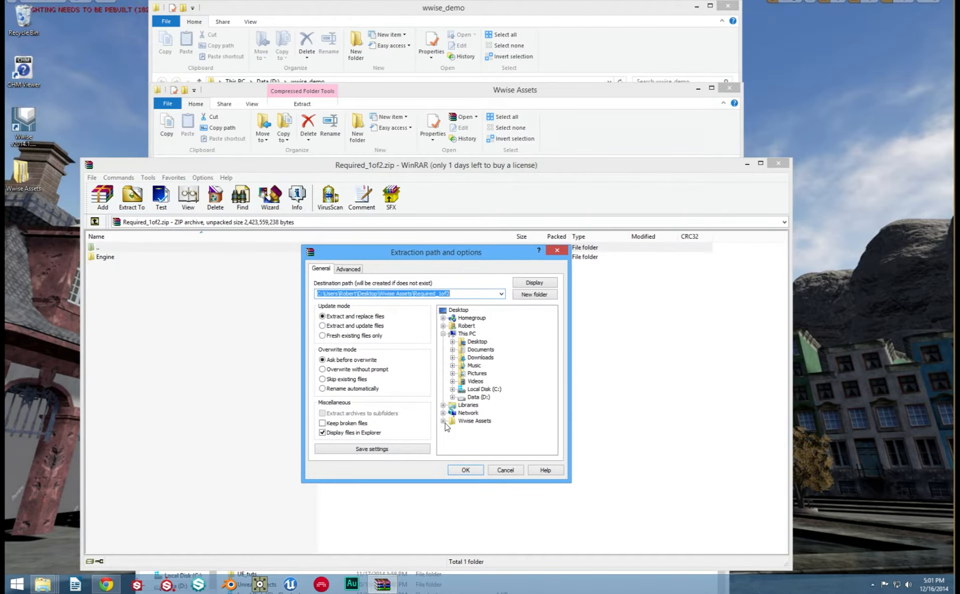
pyautogui.doubleClick(476, 392)
pyautogui.doubleClick(492, 421)
pyautogui.click(505, 429)
pyautogui.click(466, 470)
# Step: Extract the Required_2of2 archive into D:\wwise_demo\UnrealEngine-release
pyautogui.moveTo(409, 80); pyautogui.dragTo(436, 235)
pyautogui.click(328, 205)
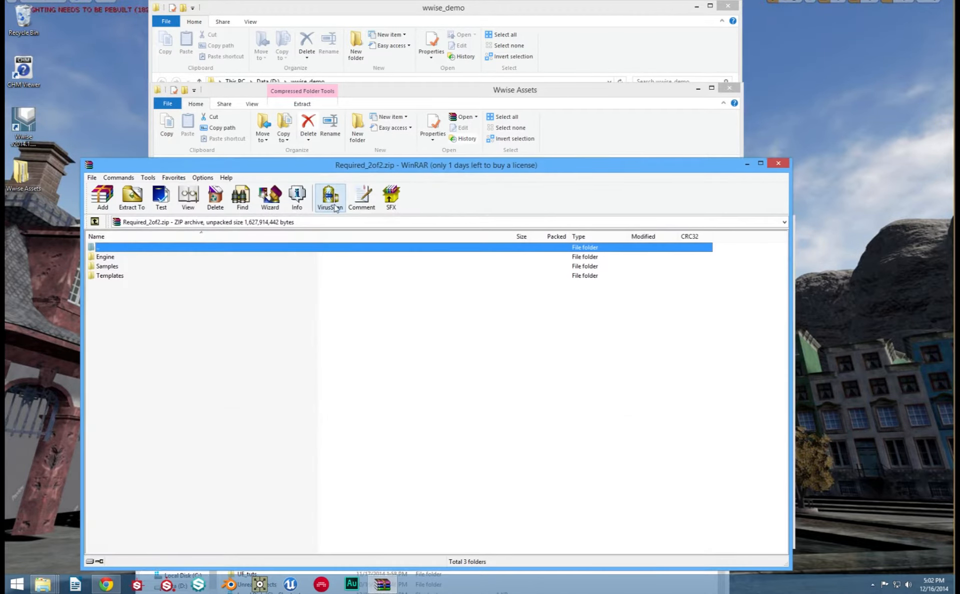
pyautogui.click(132, 196)
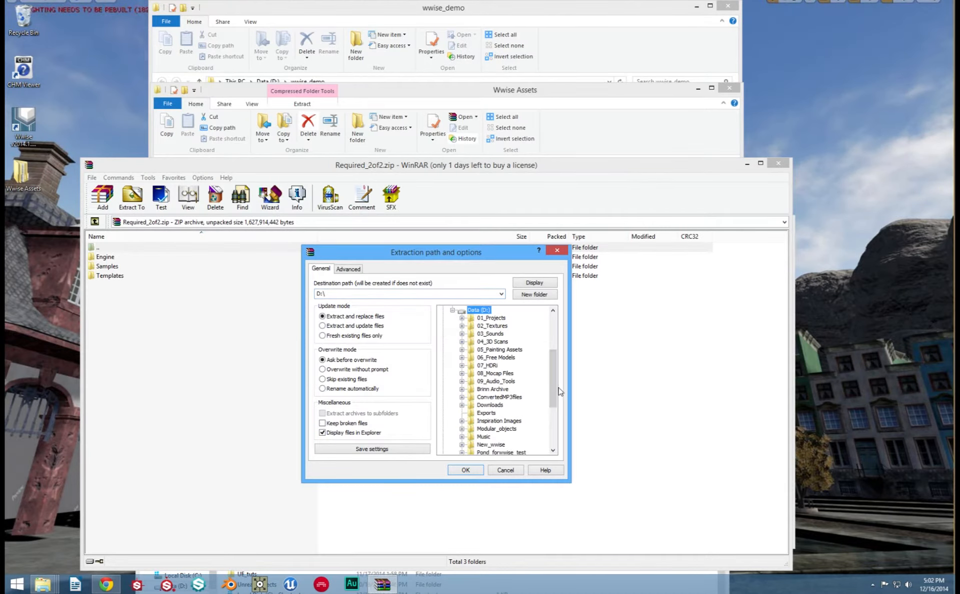
pyautogui.moveTo(554, 389); pyautogui.dragTo(539, 434)
pyautogui.click(497, 422)
pyautogui.click(462, 421)
pyautogui.click(533, 429)
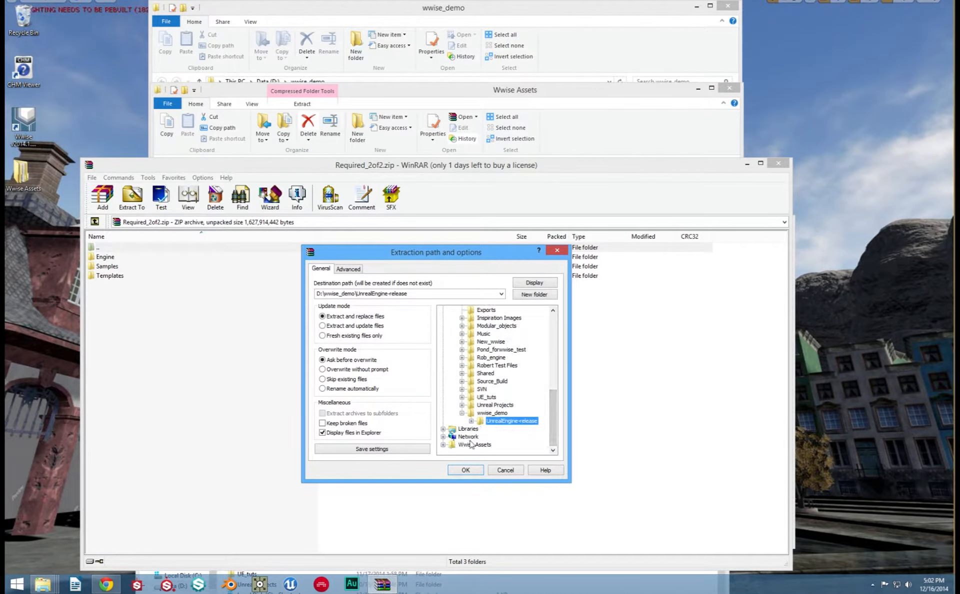
pyautogui.click(465, 470)
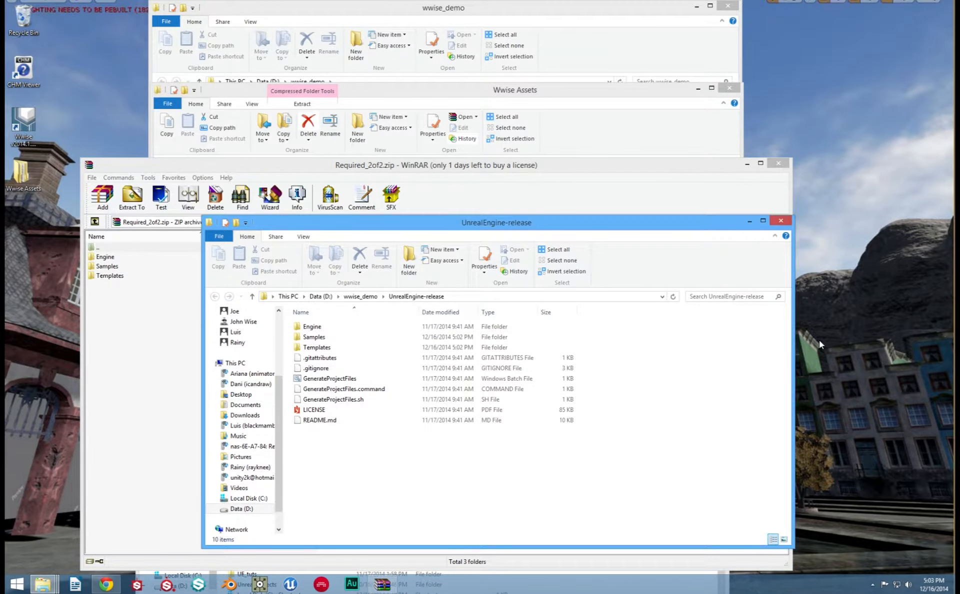
# Step: Run the GenerateProjectFiles batch file in the UnrealEngine-release folder and close the WinRAR archive window
pyautogui.moveTo(475, 228); pyautogui.dragTo(431, 252)
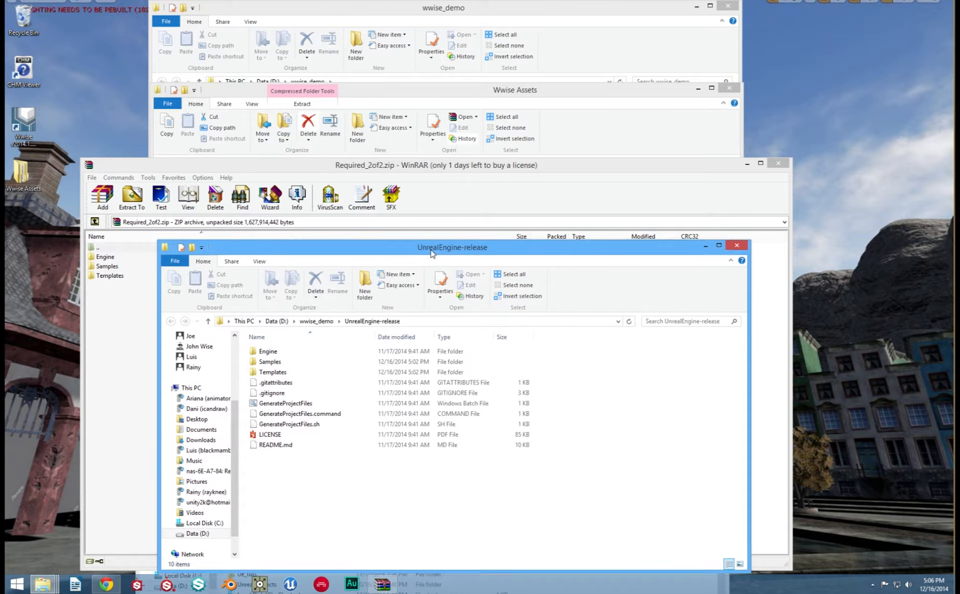
pyautogui.doubleClick(351, 404)
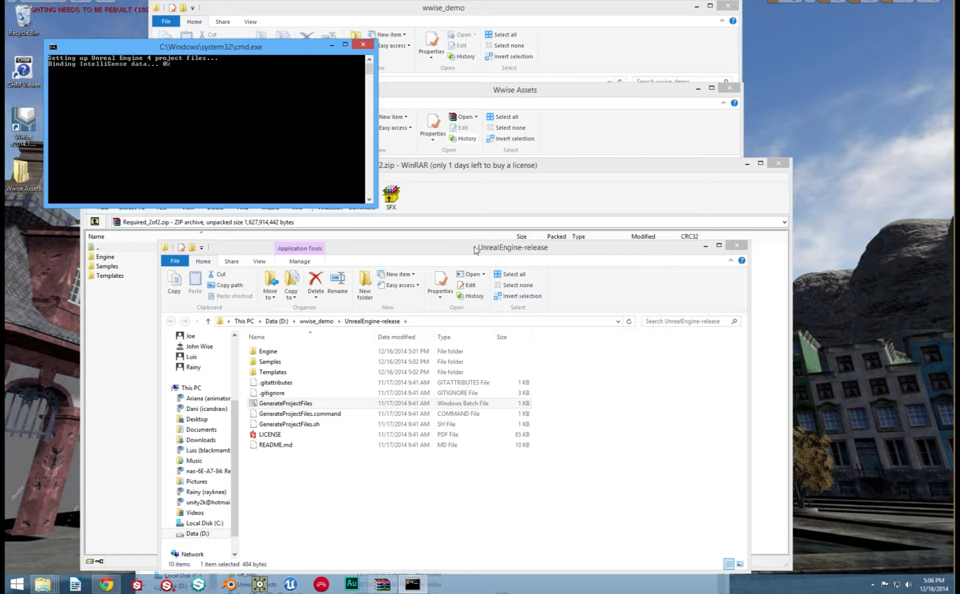
pyautogui.moveTo(476, 250); pyautogui.dragTo(480, 150)
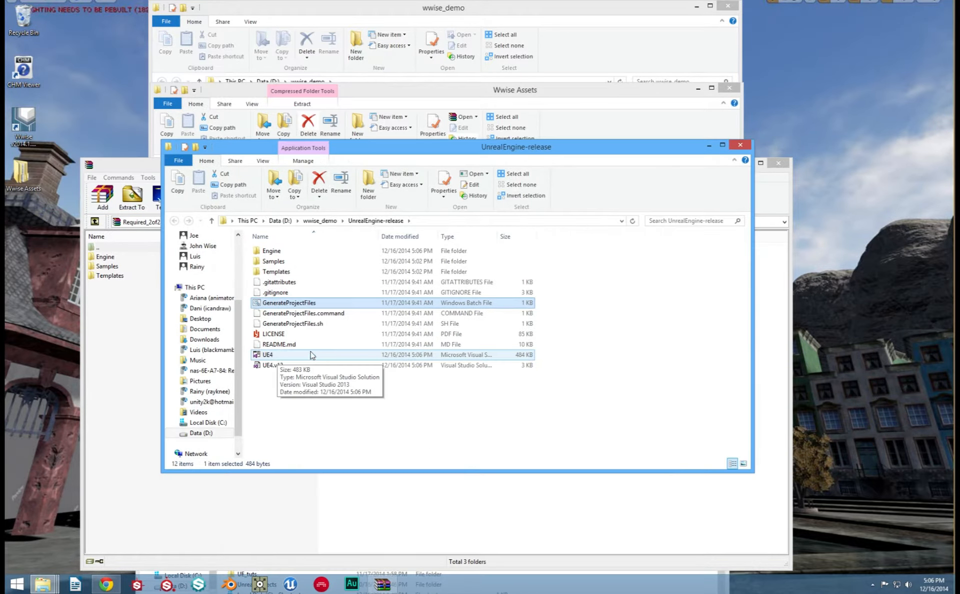
pyautogui.click(779, 168)
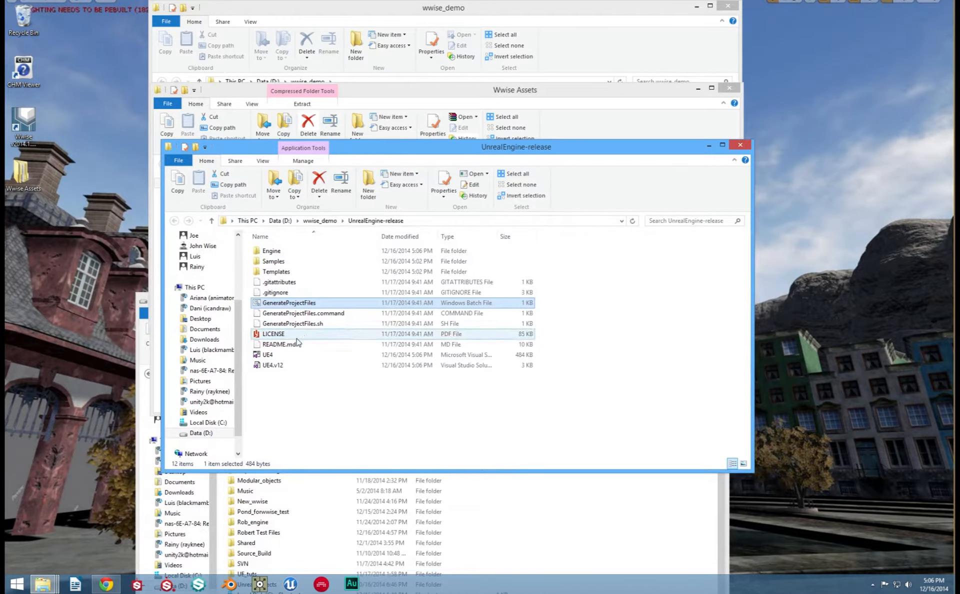
# Step: Open the UE4 solution in Visual Studio and accept the security warnings for UnrealBuildTool and AutomationTool
pyautogui.doubleClick(300, 356)
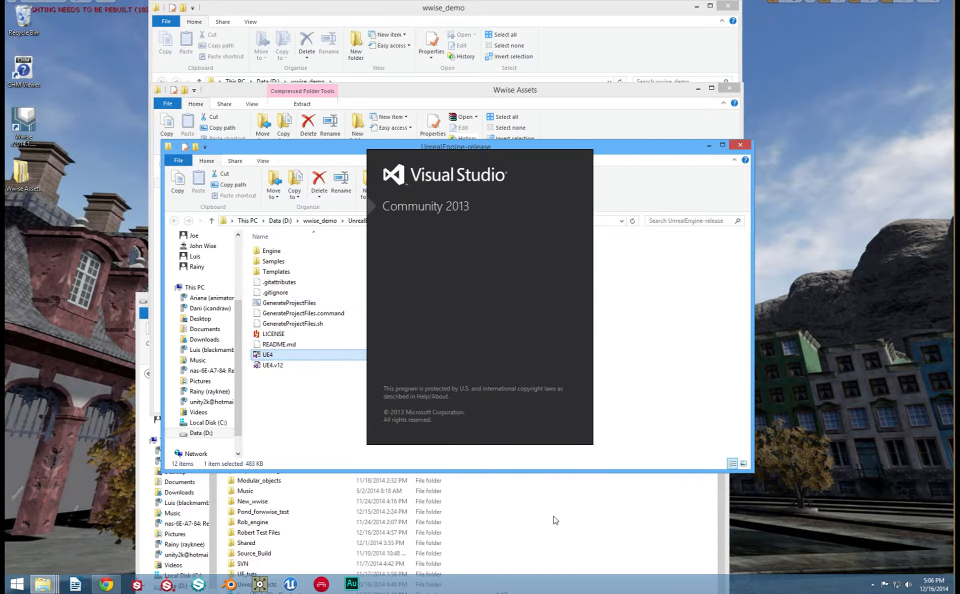
pyautogui.click(579, 525)
pyautogui.click(713, 300)
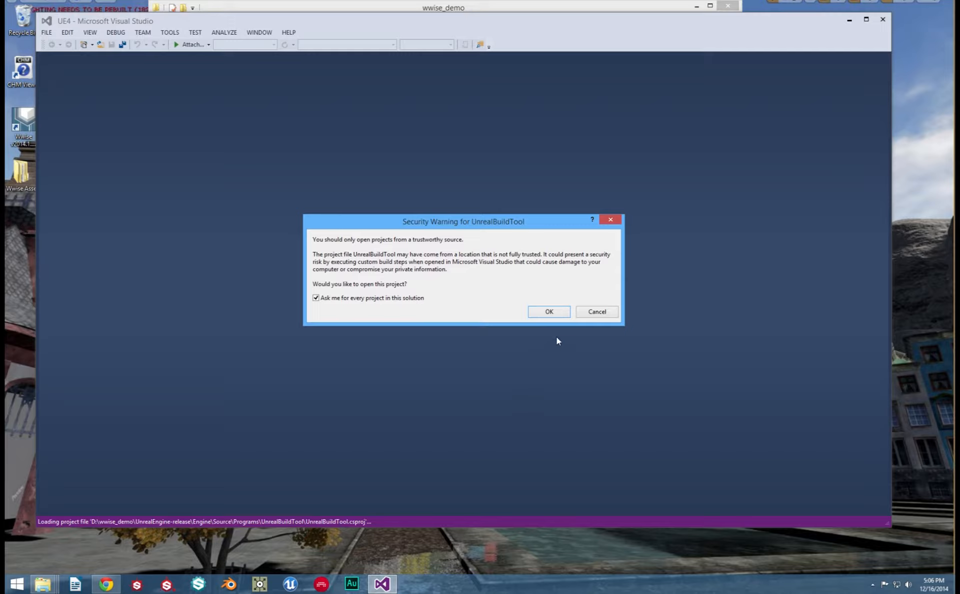
pyautogui.click(549, 312)
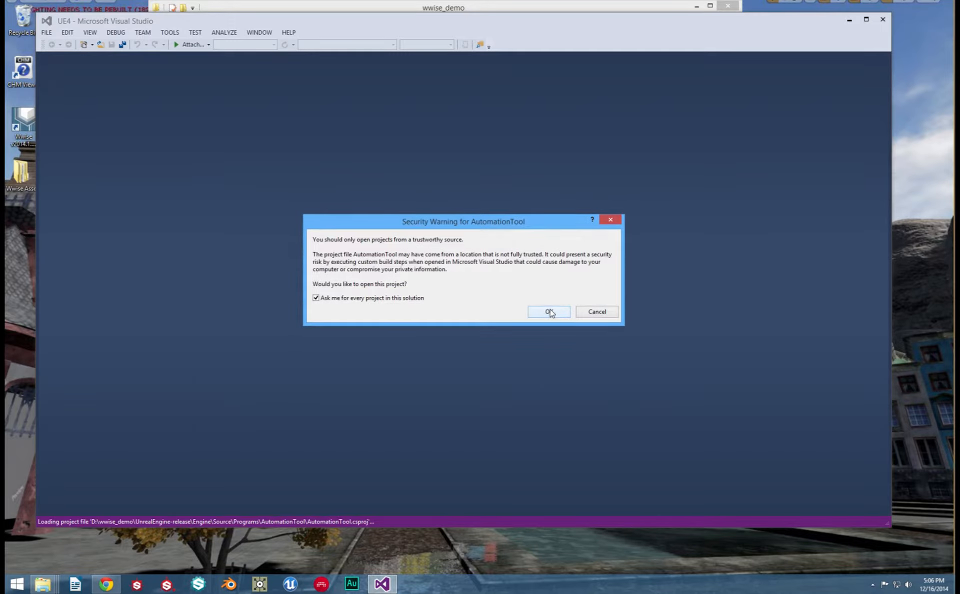
pyautogui.click(550, 313)
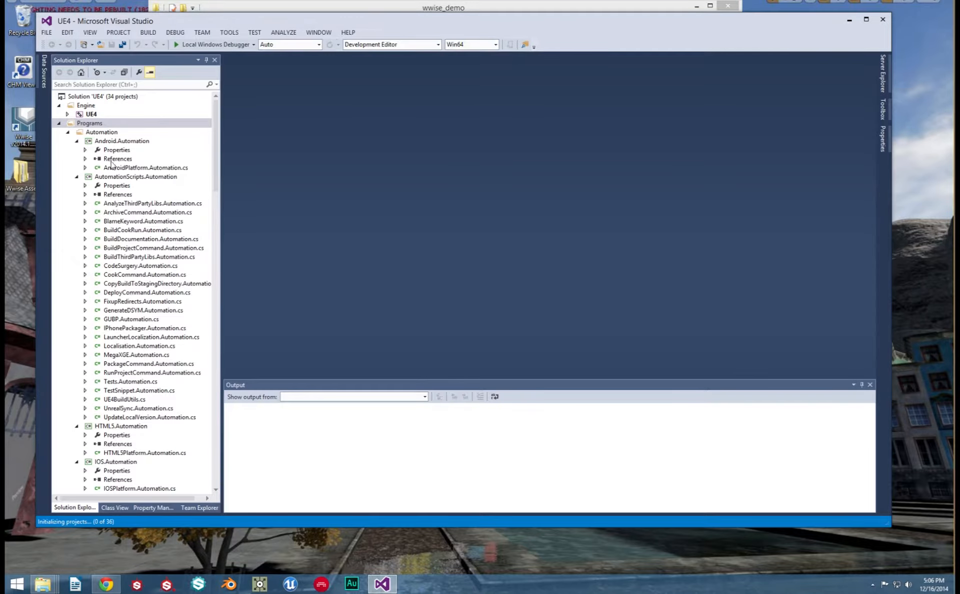
# Step: Build the UE4 project under Engine and check the build summary in the output
pyautogui.click(95, 116)
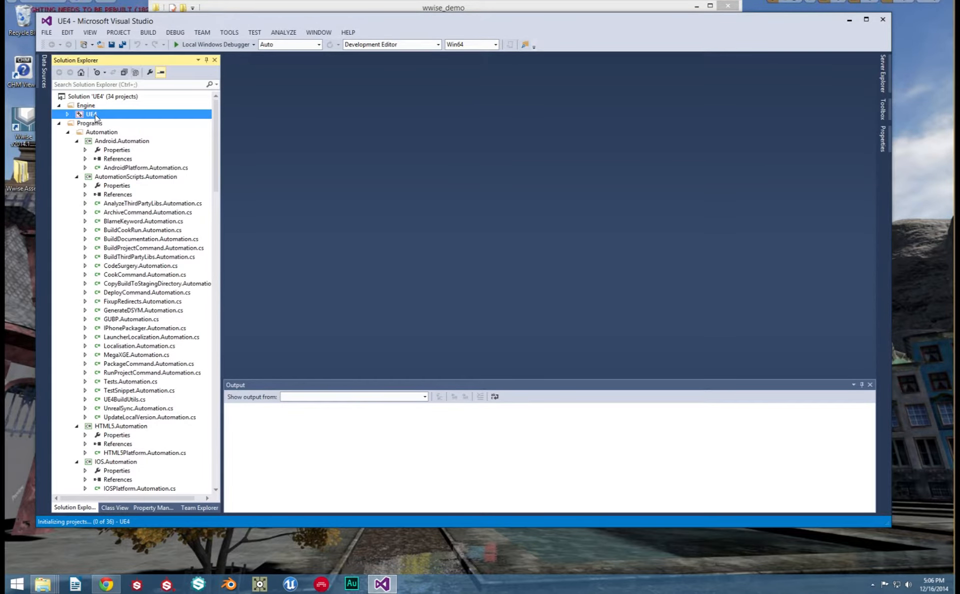
pyautogui.rightClick(96, 117)
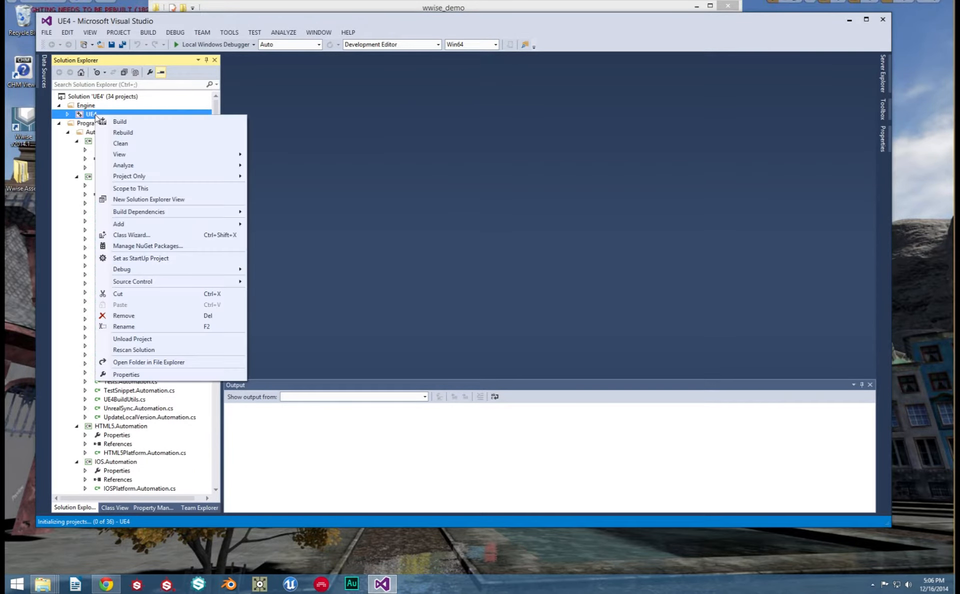
pyautogui.click(130, 123)
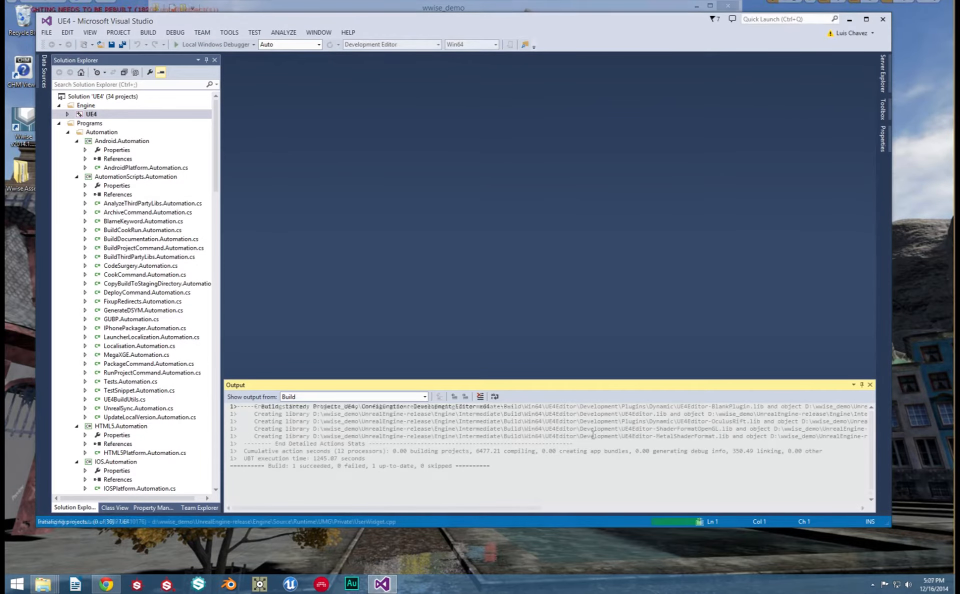
pyautogui.moveTo(252, 466); pyautogui.dragTo(535, 462)
pyautogui.click(529, 469)
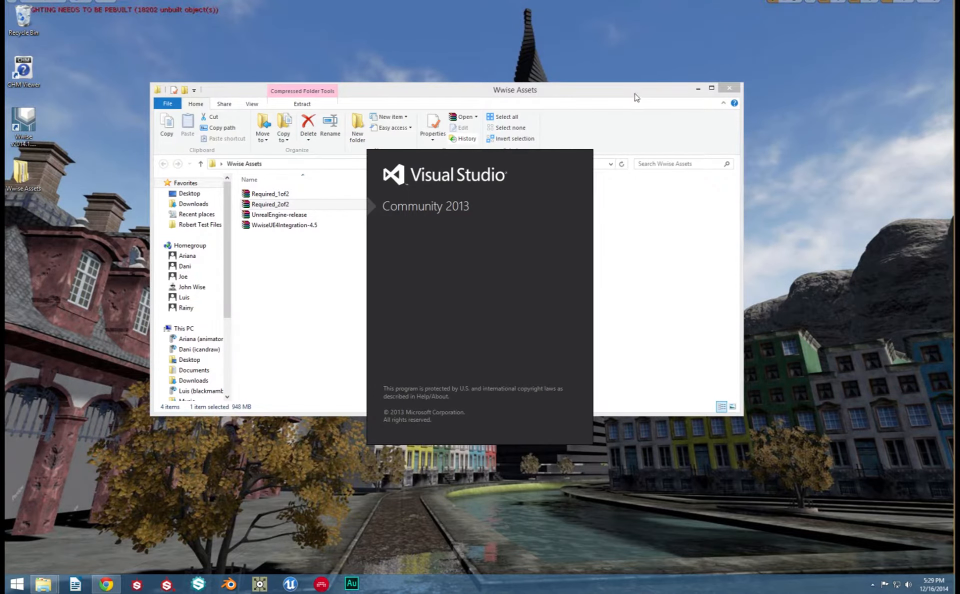
# Step: Browse to the wwise_demo engine's Engine\Binaries\Win64 folder on drive D: and launch the built Unreal Editor
pyautogui.click(610, 101)
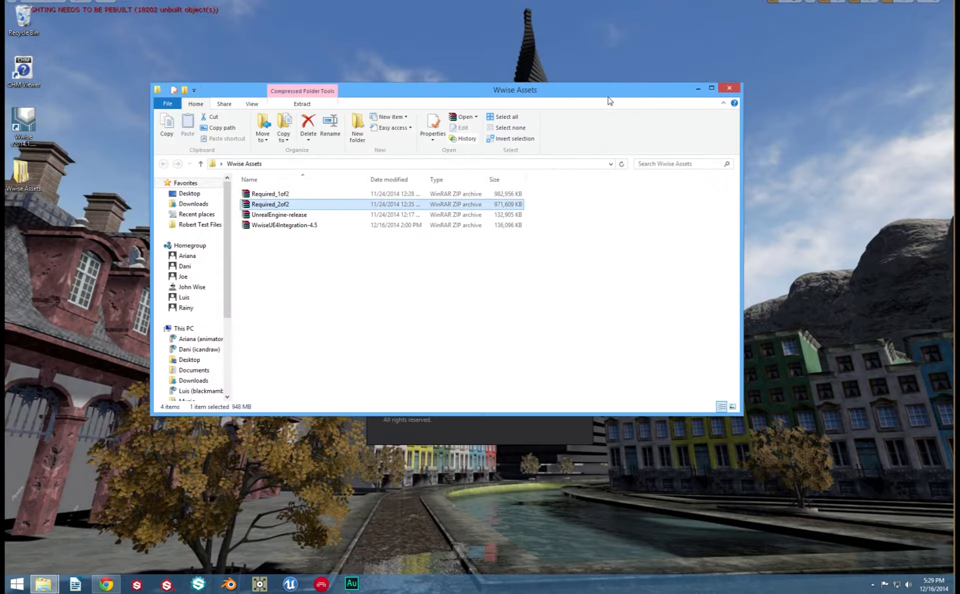
pyautogui.scroll(-4, 200, 350)
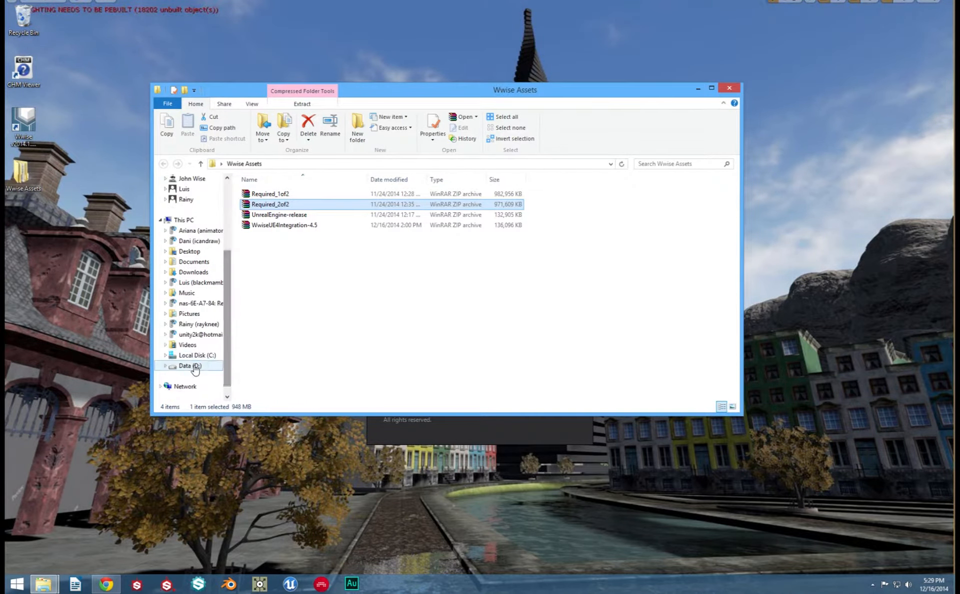
pyautogui.click(194, 366)
pyautogui.doubleClick(268, 386)
pyautogui.doubleClick(314, 206)
pyautogui.doubleClick(307, 194)
pyautogui.doubleClick(303, 194)
pyautogui.doubleClick(296, 246)
pyautogui.scroll(-8, 296, 280)
pyautogui.doubleClick(285, 302)
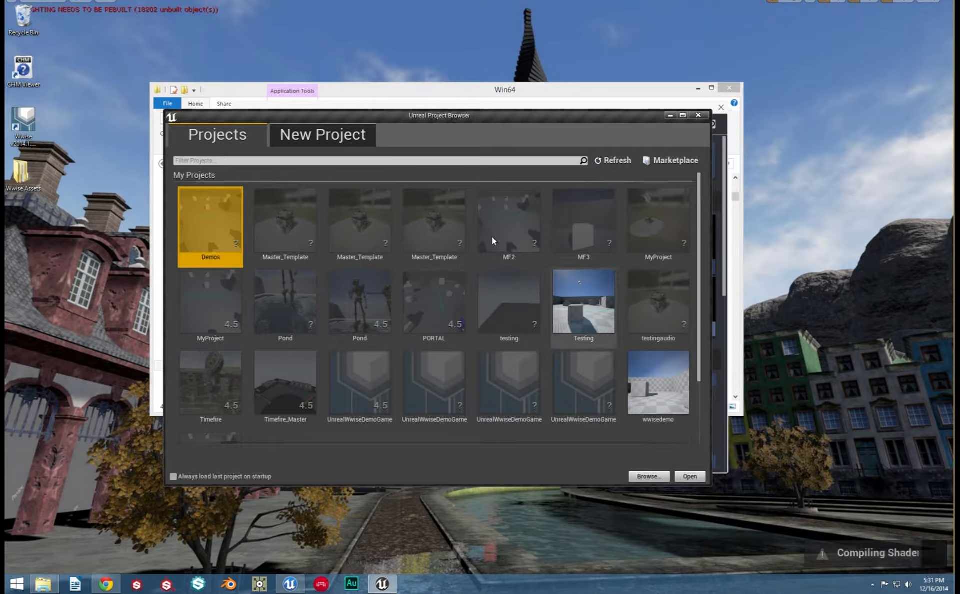
# Step: Create a new Unreal project named shoottest from a template in the project browser
pyautogui.click(322, 135)
pyautogui.click(244, 224)
pyautogui.click(543, 445)
pyautogui.write('shoottest')
pyautogui.click(677, 474)
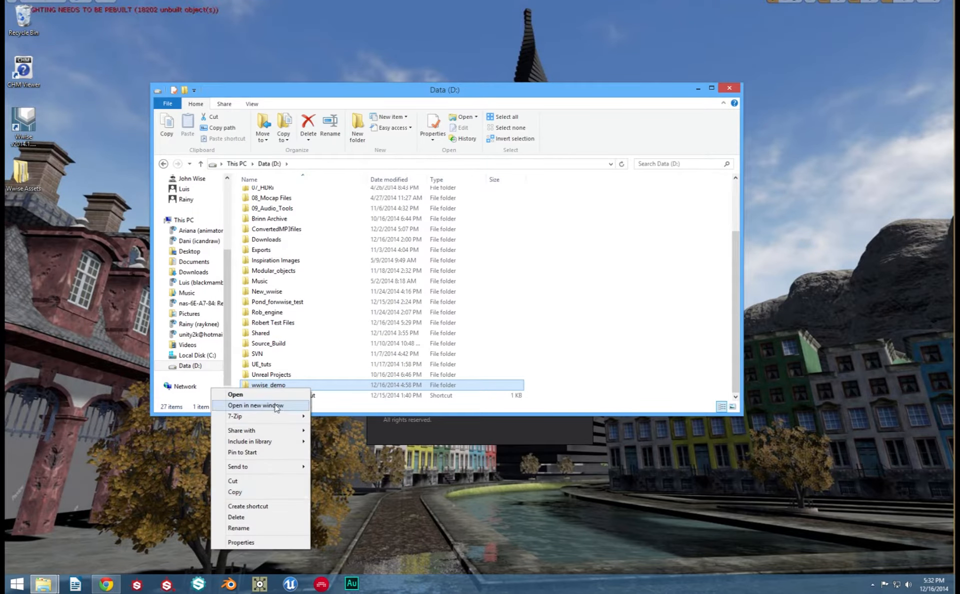
# Step: Duplicate the wwise_demo folder within the Data (D:) drive as a backup copy
pyautogui.click(236, 491)
pyautogui.rightClick(593, 397)
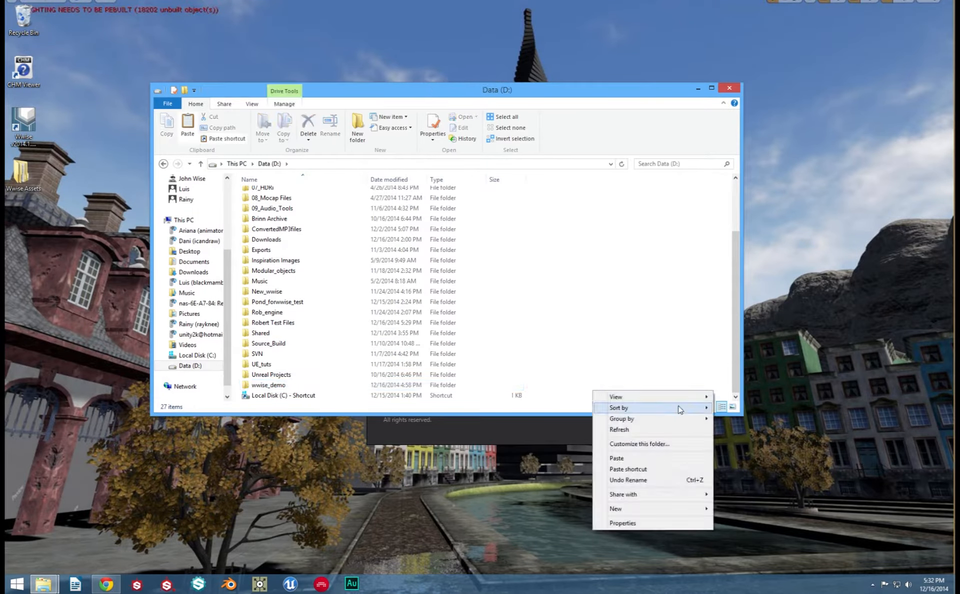
pyautogui.click(622, 474)
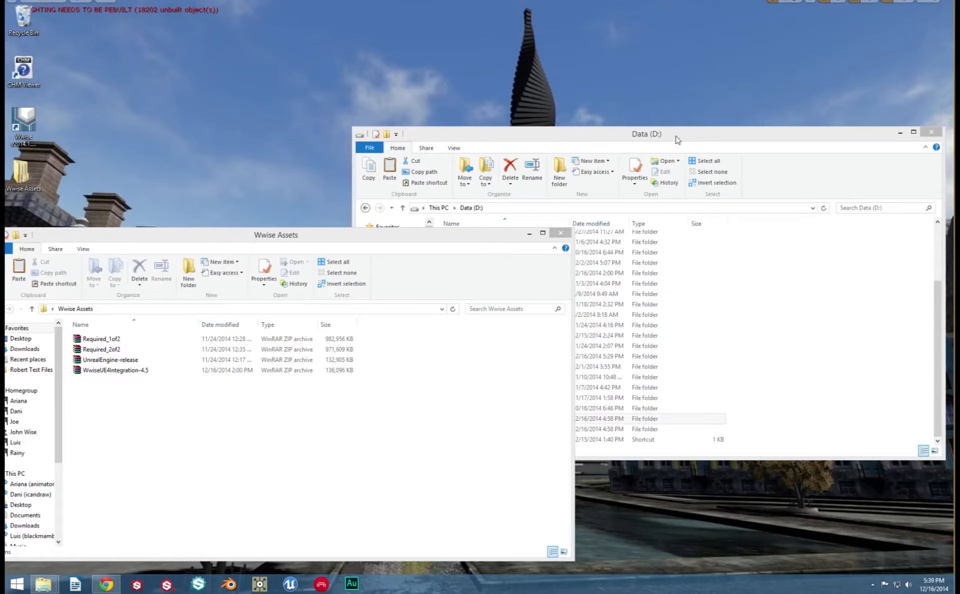
# Step: Open the WwiseUE4Integration-4.5 archive in WinRAR and go into its WwiseUE4Integration-4.5 folder
pyautogui.moveTo(678, 140); pyautogui.dragTo(637, 123)
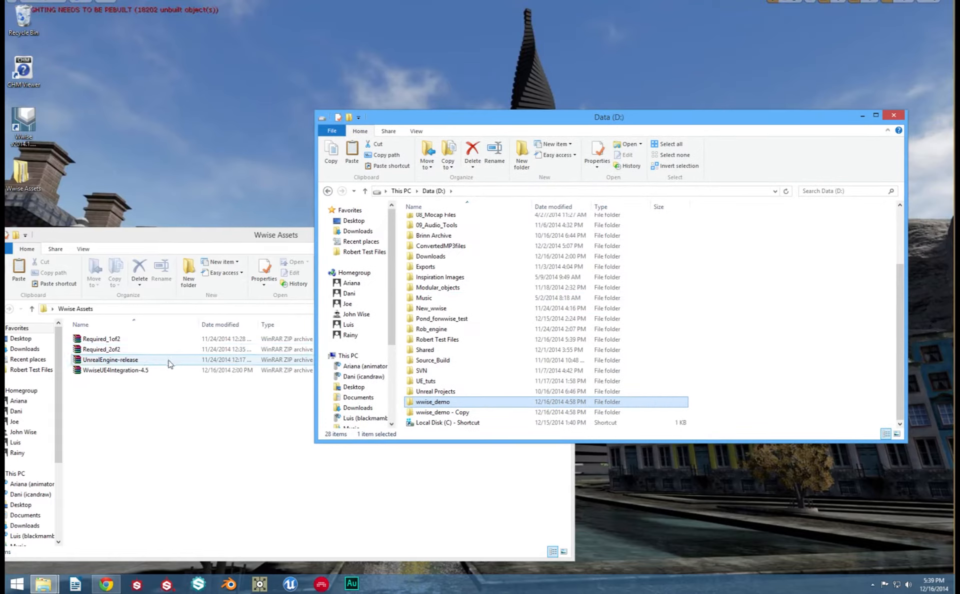
pyautogui.doubleClick(142, 369)
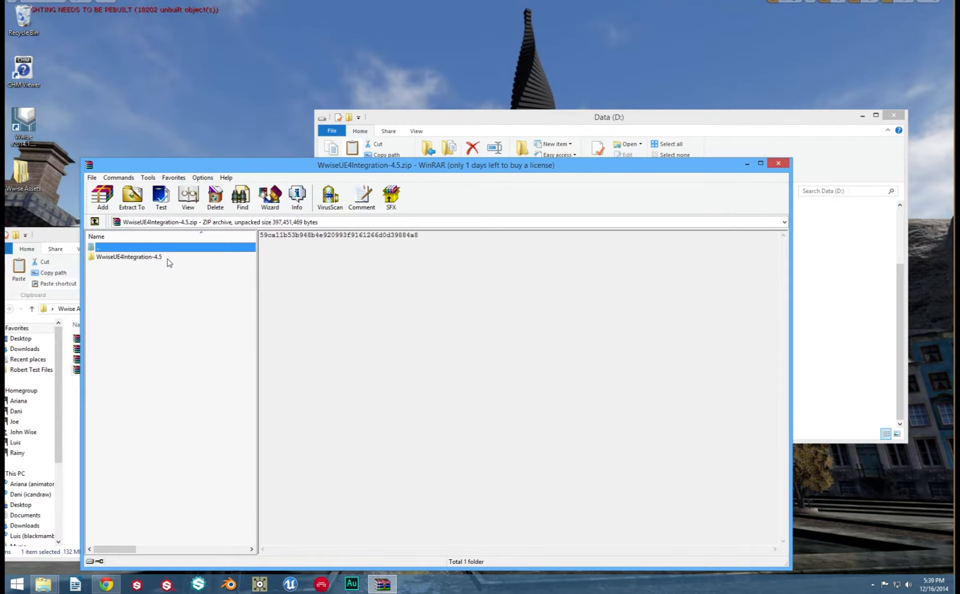
pyautogui.doubleClick(167, 257)
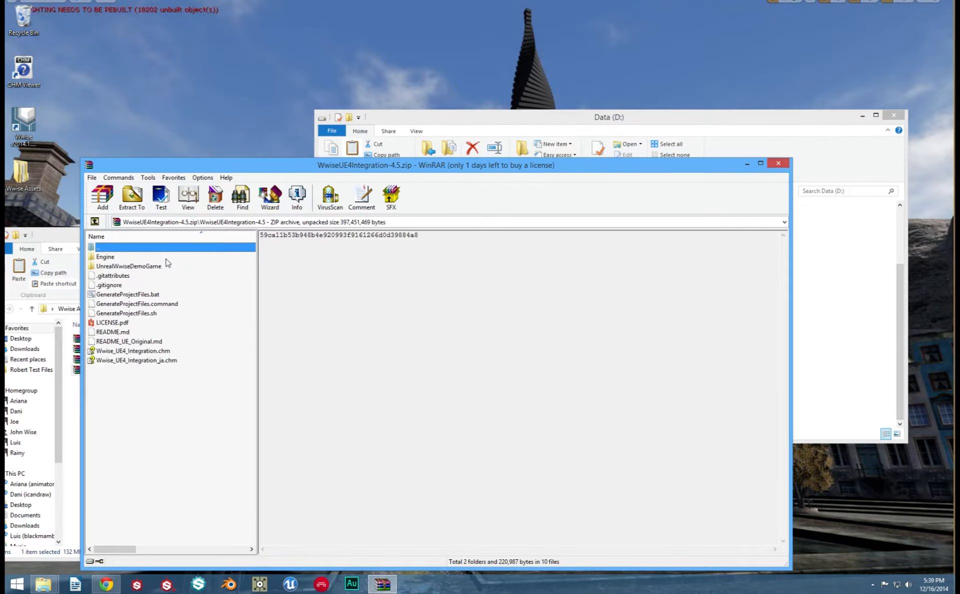
# Step: Extract the Wwise integration files into D:\wwise_demo\UnrealEngine-release and close the archive window
pyautogui.click(132, 196)
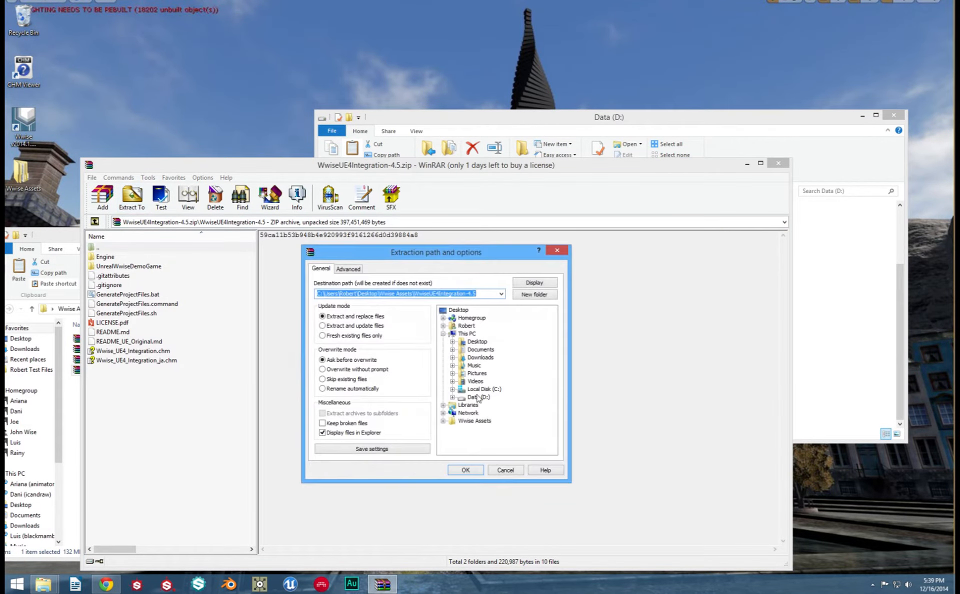
pyautogui.click(473, 396)
pyautogui.moveTo(554, 384); pyautogui.dragTo(543, 432)
pyautogui.click(493, 414)
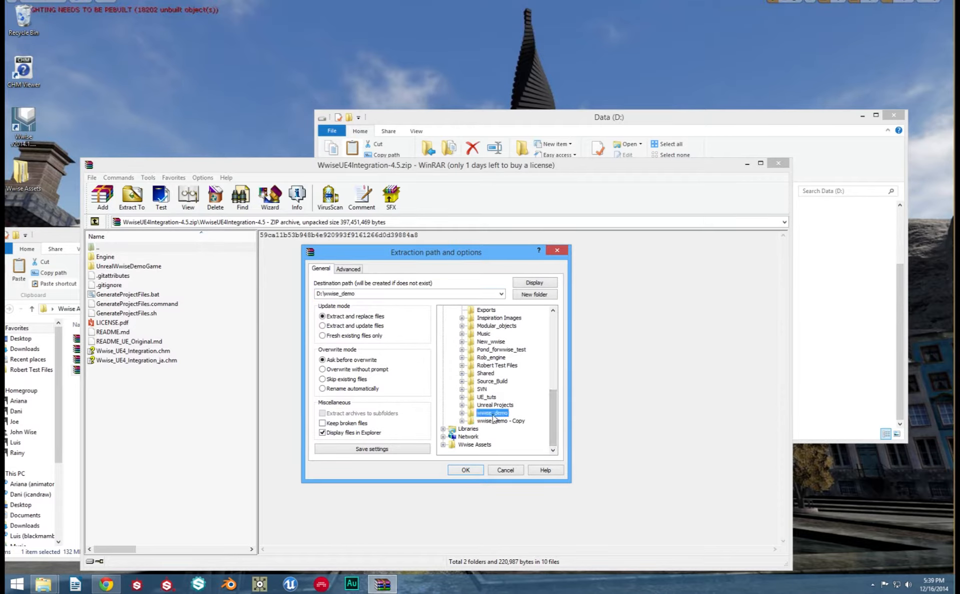
pyautogui.click(463, 413)
pyautogui.doubleClick(498, 423)
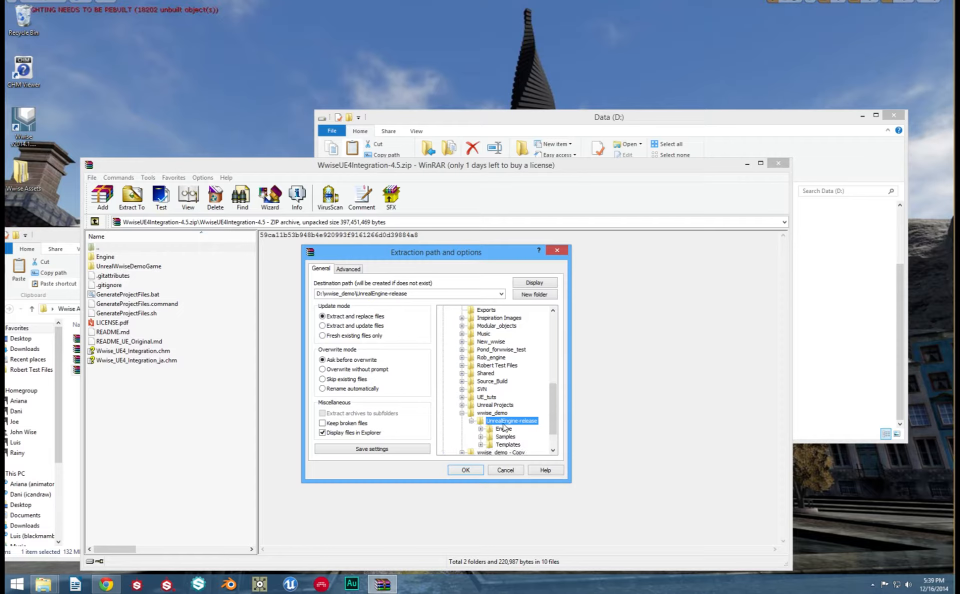
pyautogui.click(466, 471)
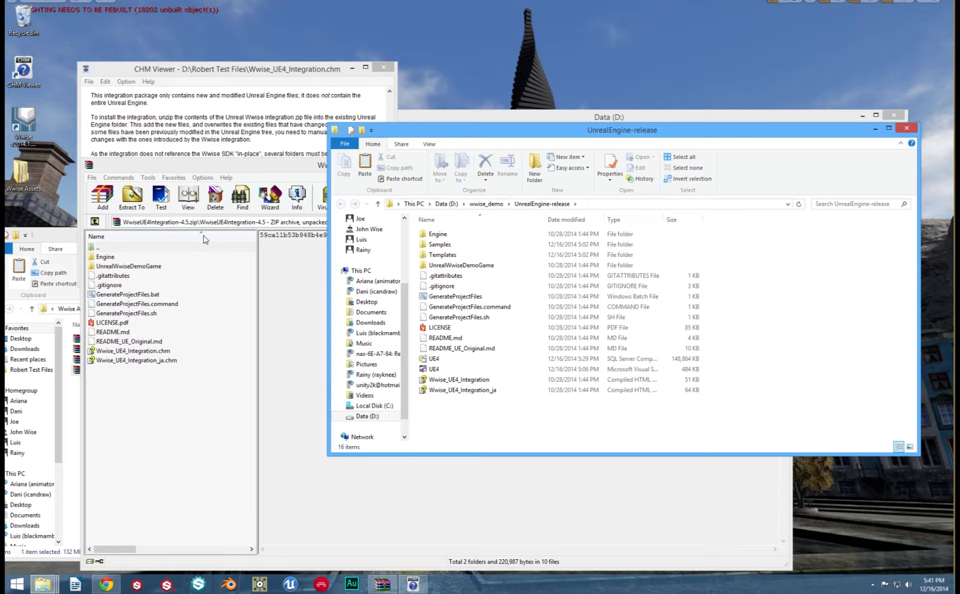
pyautogui.moveTo(268, 166); pyautogui.dragTo(213, 229)
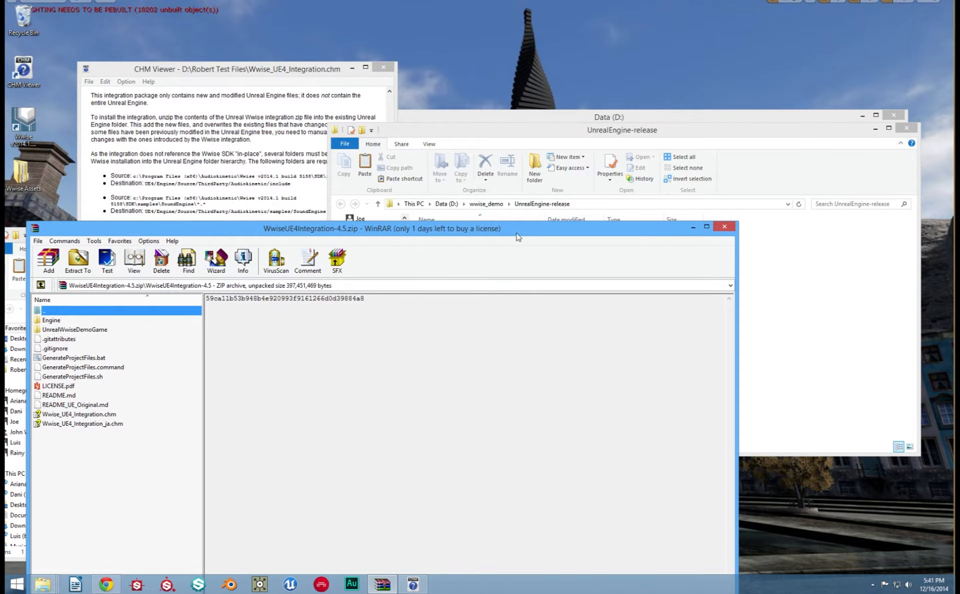
pyautogui.click(730, 228)
# Step: Browse to the SDK folder of Wwise v2014.1.1 build 5179 under C:\Program Files (x86)\Audiokinetic
pyautogui.moveTo(64, 235); pyautogui.dragTo(264, 138)
pyautogui.moveTo(257, 270); pyautogui.dragTo(256, 349)
pyautogui.click(233, 394)
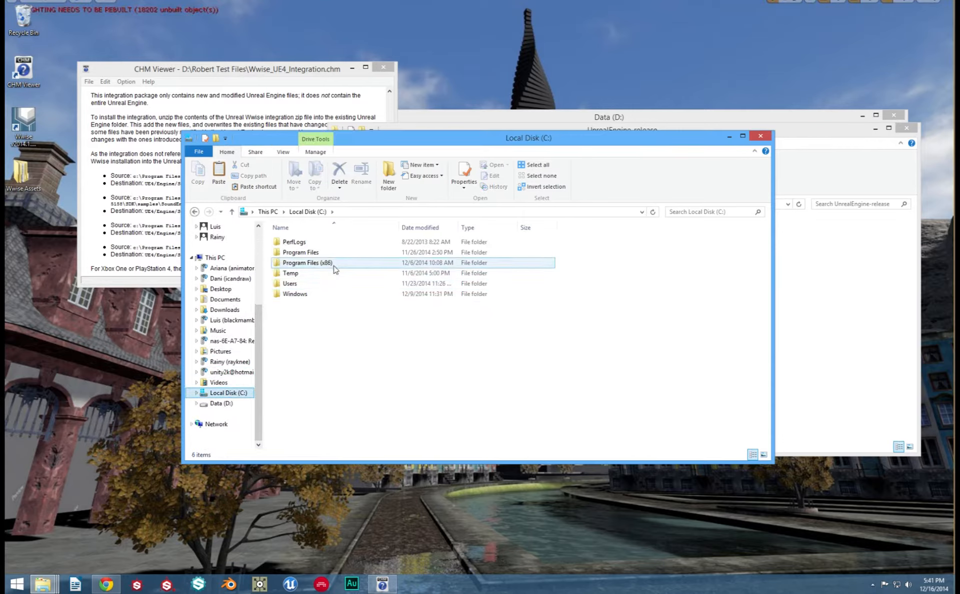
pyautogui.doubleClick(334, 264)
pyautogui.doubleClick(320, 315)
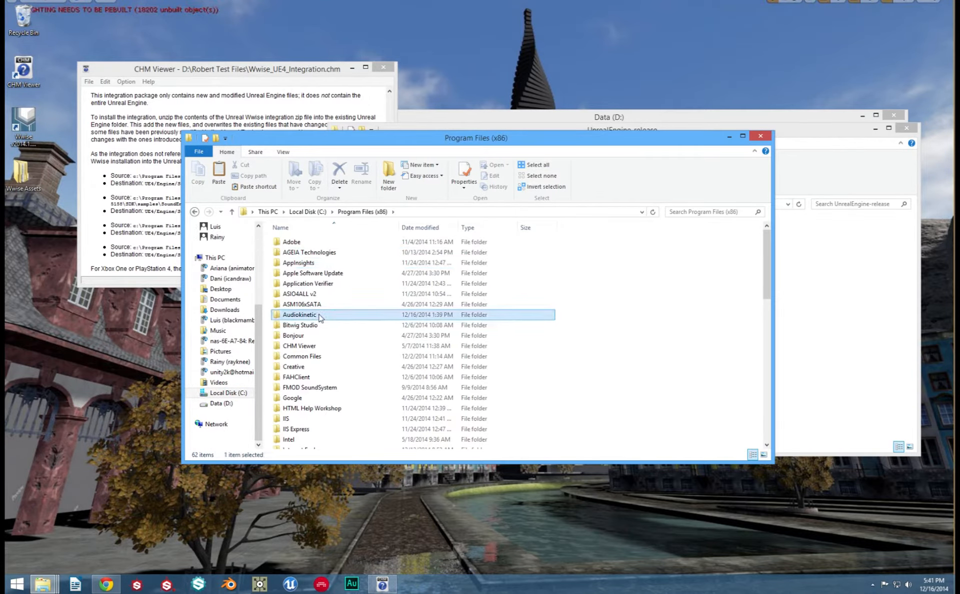
pyautogui.doubleClick(341, 245)
pyautogui.doubleClick(316, 275)
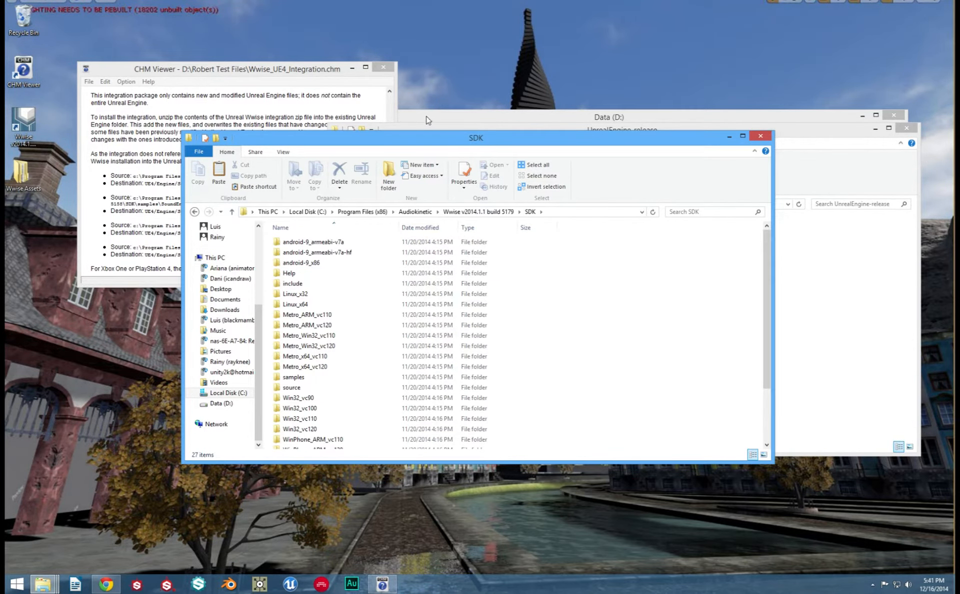
# Step: In a second Explorer window, open D:\wwise_demo\UnrealEngine-release\Engine\Source\ThirdParty\Audiokinetic
pyautogui.click(428, 120)
pyautogui.moveTo(482, 123); pyautogui.dragTo(405, 86)
pyautogui.doubleClick(371, 366)
pyautogui.doubleClick(389, 185)
pyautogui.doubleClick(386, 185)
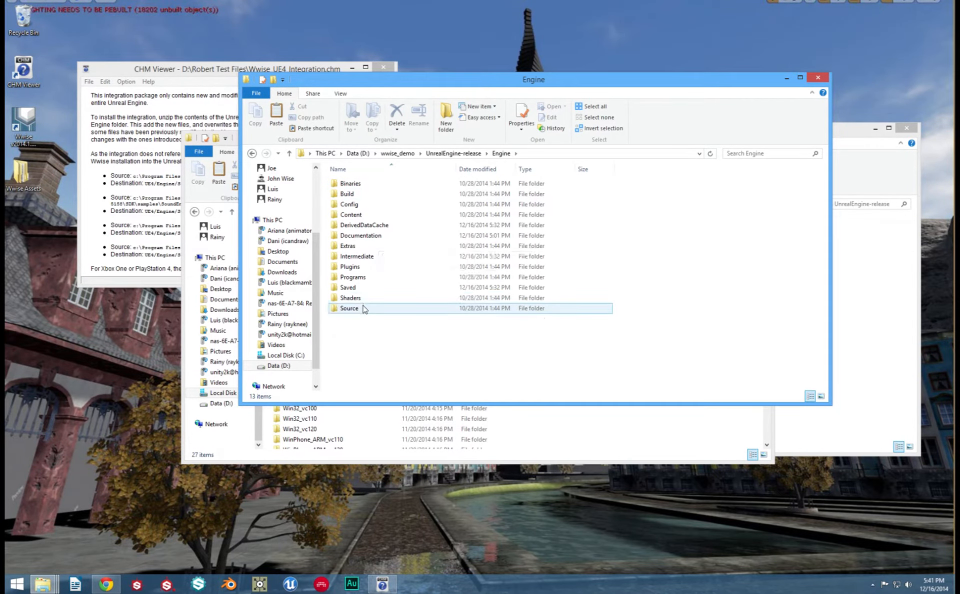
pyautogui.doubleClick(363, 309)
pyautogui.doubleClick(367, 226)
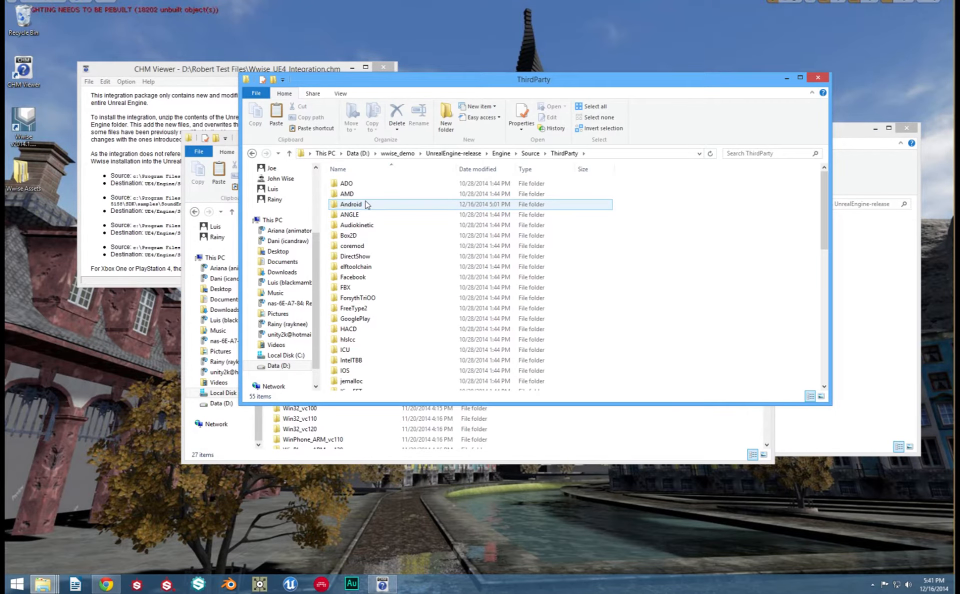
pyautogui.doubleClick(368, 226)
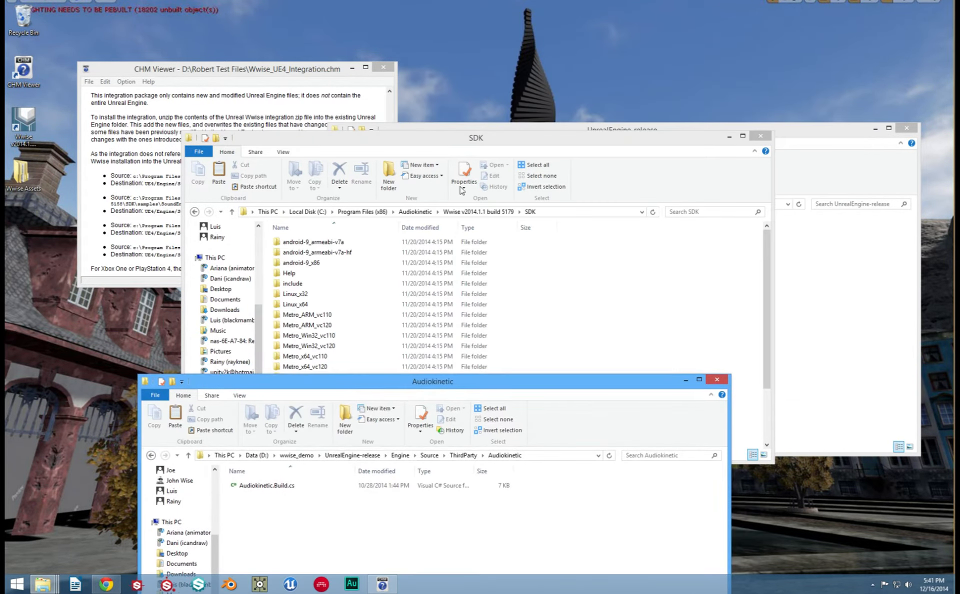
# Step: Copy the include, Win32_vc120 and x64_vc120 folders from the Wwise SDK into the engine's ThirdParty\Audiokinetic folder
pyautogui.moveTo(494, 143); pyautogui.dragTo(485, 90)
pyautogui.click(310, 231)
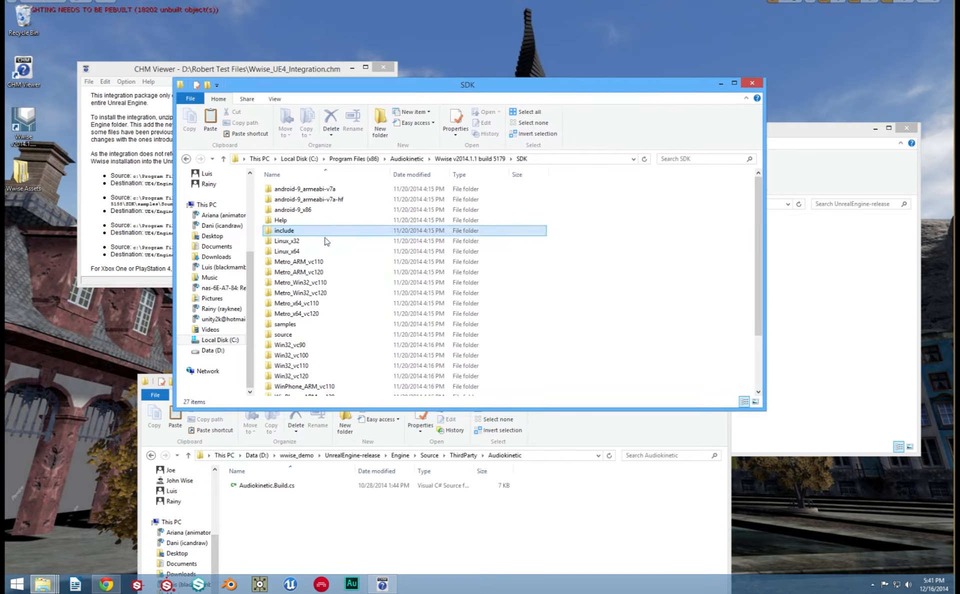
pyautogui.keyDown('ctrl'); pyautogui.click(337, 297); pyautogui.keyUp('ctrl')
pyautogui.moveTo(758, 263); pyautogui.dragTo(746, 319)
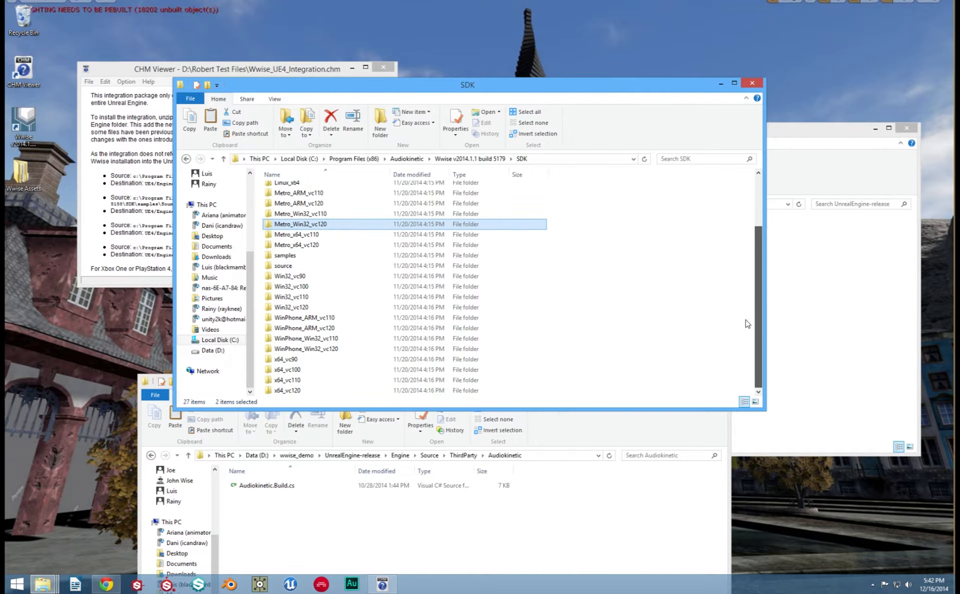
pyautogui.keyDown('ctrl'); pyautogui.click(330, 391); pyautogui.keyUp('ctrl')
pyautogui.rightClick(329, 394)
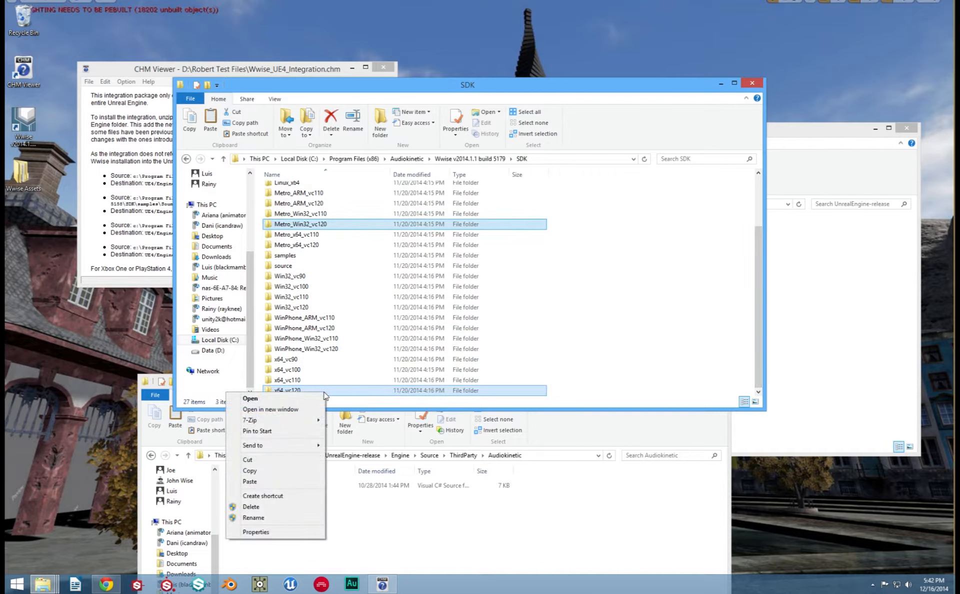
pyautogui.click(274, 473)
pyautogui.rightClick(281, 527)
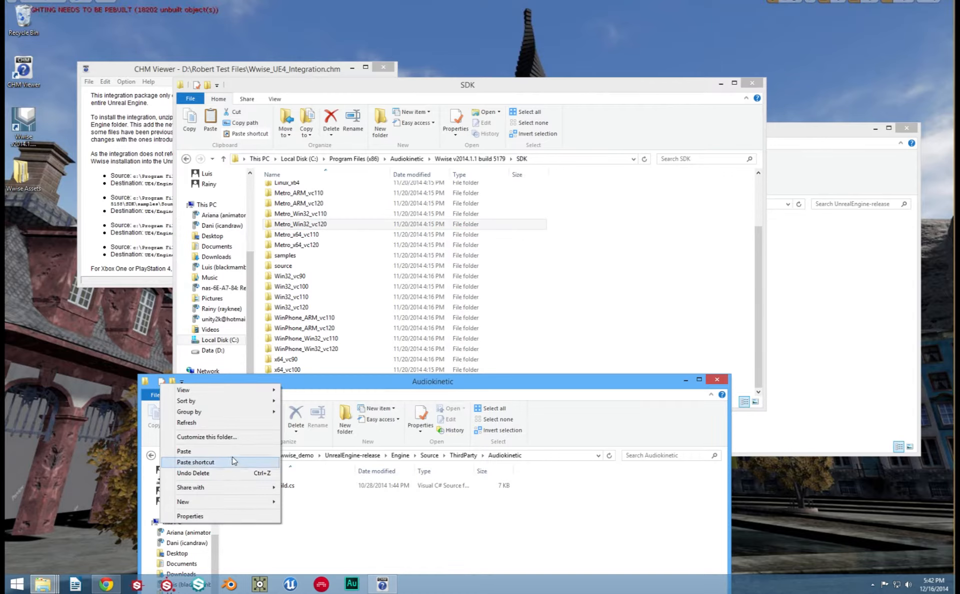
pyautogui.click(232, 453)
# Step: Create a new folder named samples in the engine's ThirdParty\Audiokinetic folder
pyautogui.rightClick(191, 550)
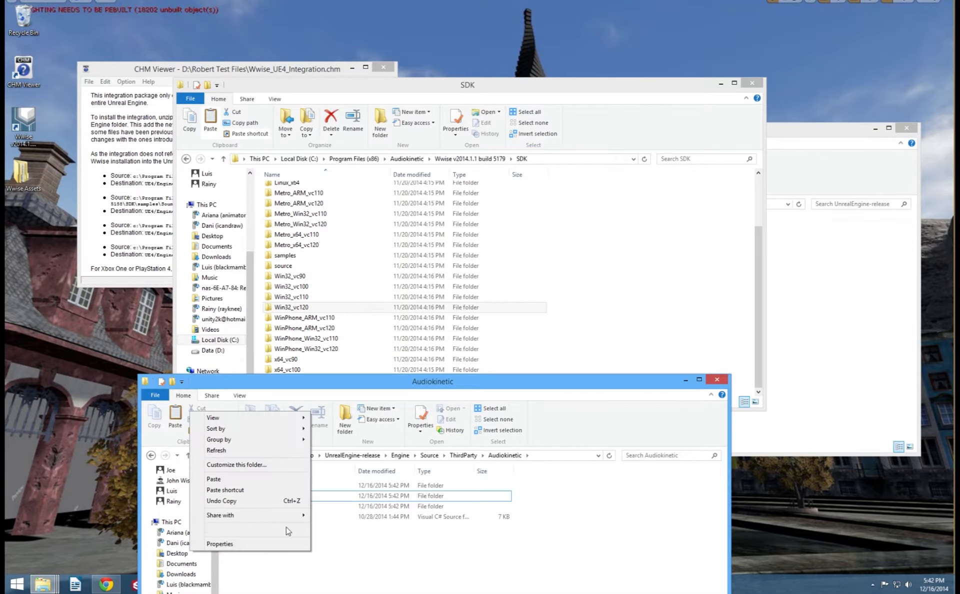
pyautogui.moveTo(241, 529)
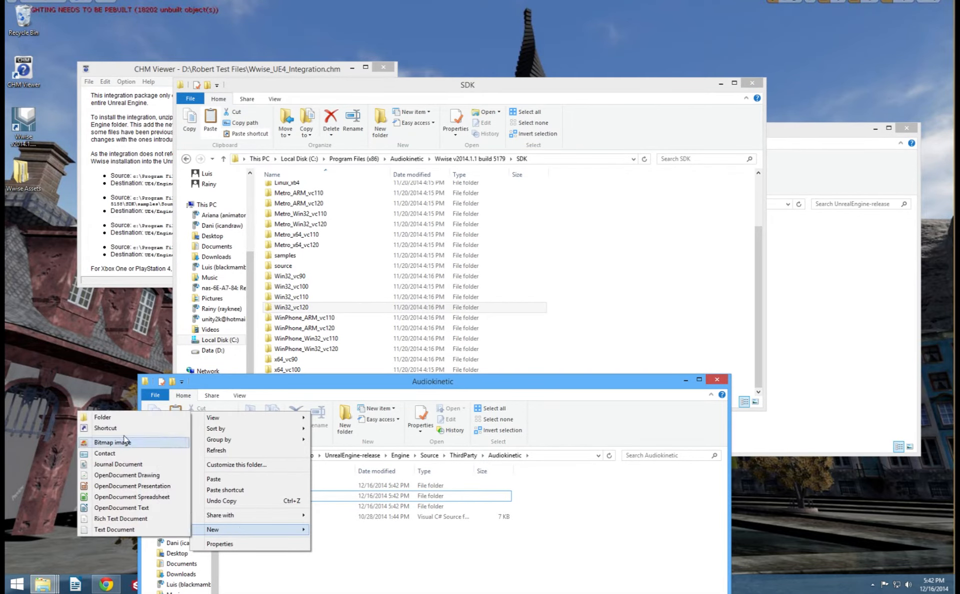
pyautogui.click(105, 419)
pyautogui.write('samples')
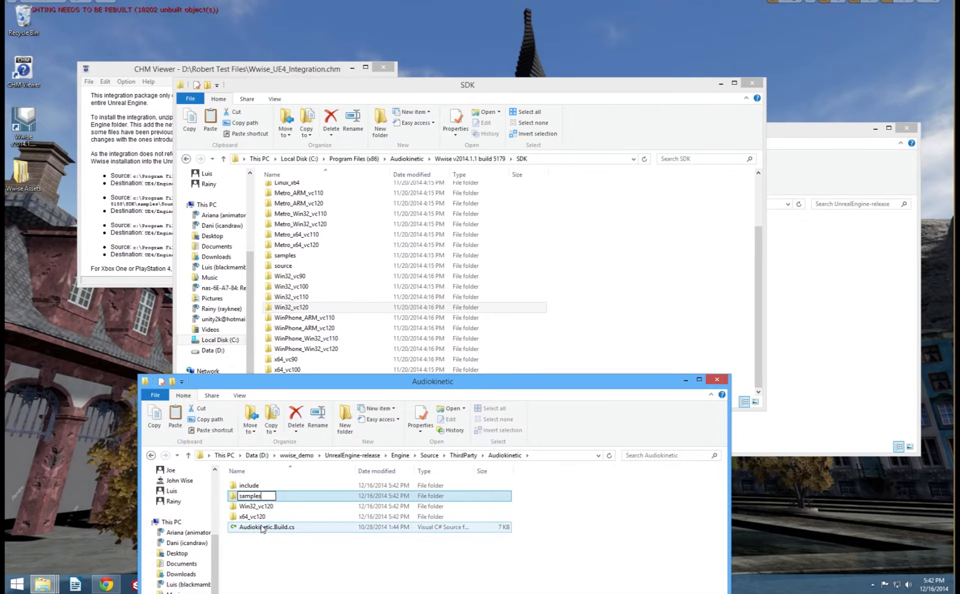
pyautogui.click(287, 559)
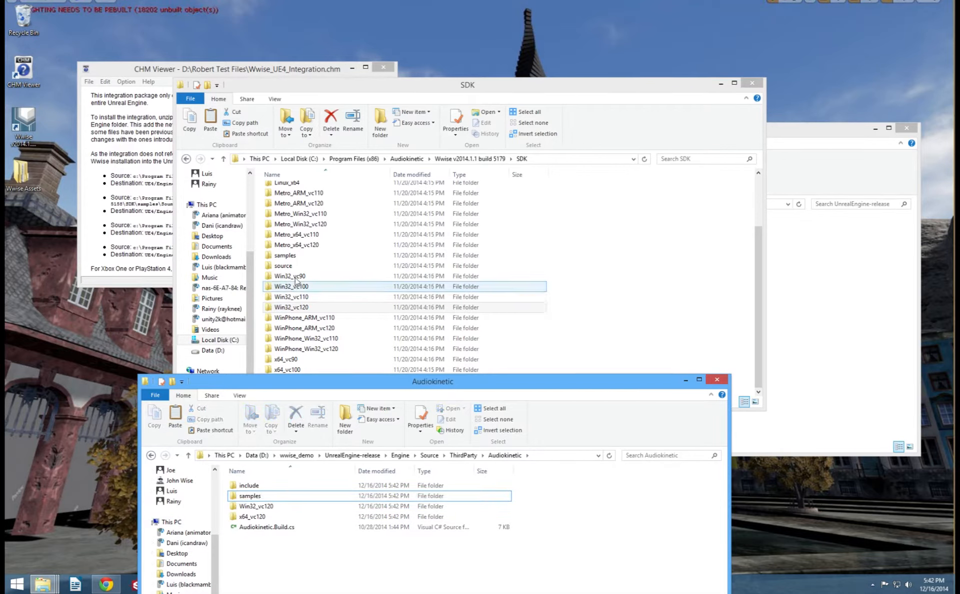
# Step: Copy the SoundEngine folder from the Wwise SDK's samples folder into the engine's new samples folder
pyautogui.doubleClick(298, 258)
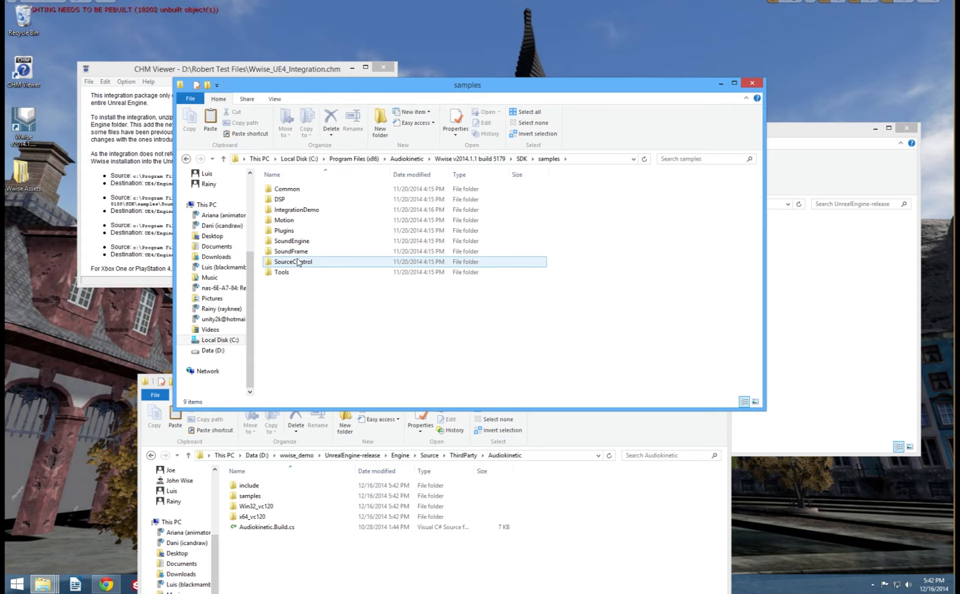
pyautogui.rightClick(298, 241)
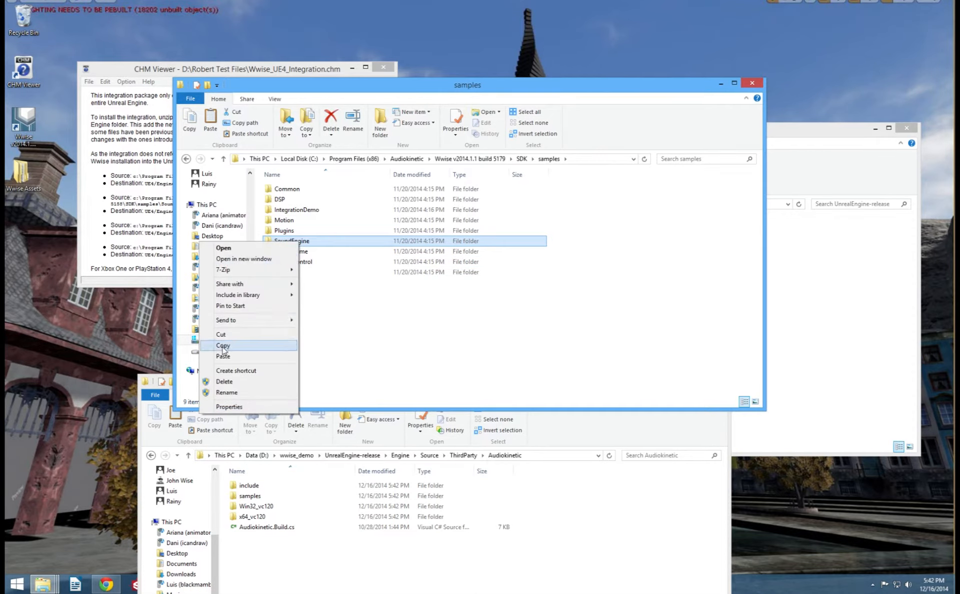
pyautogui.click(223, 346)
pyautogui.doubleClick(250, 496)
pyautogui.rightClick(291, 499)
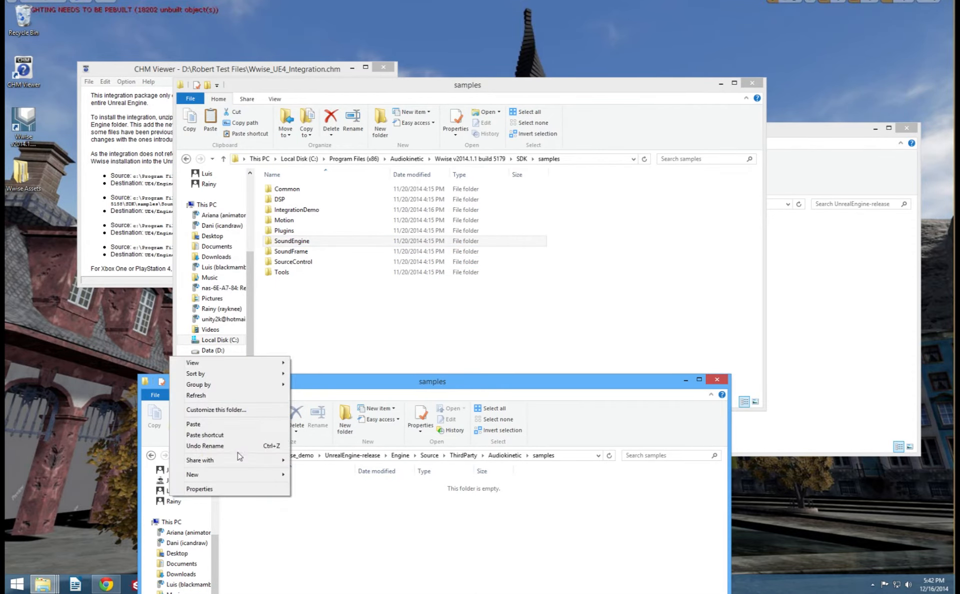
pyautogui.click(194, 424)
pyautogui.click(448, 542)
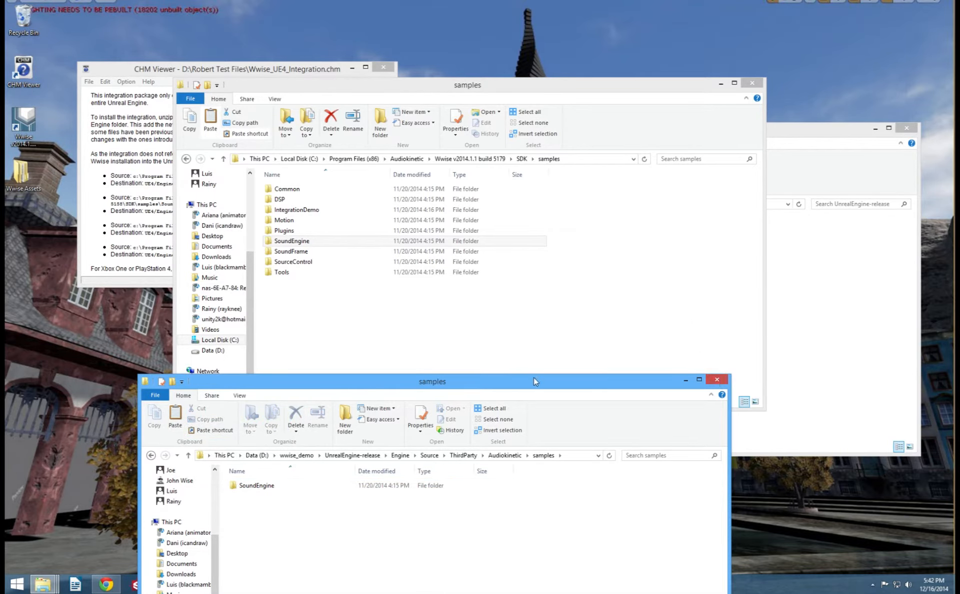
# Step: Close the Wwise SDK window and return to the D:\wwise_demo\UnrealEngine-release folder
pyautogui.click(751, 83)
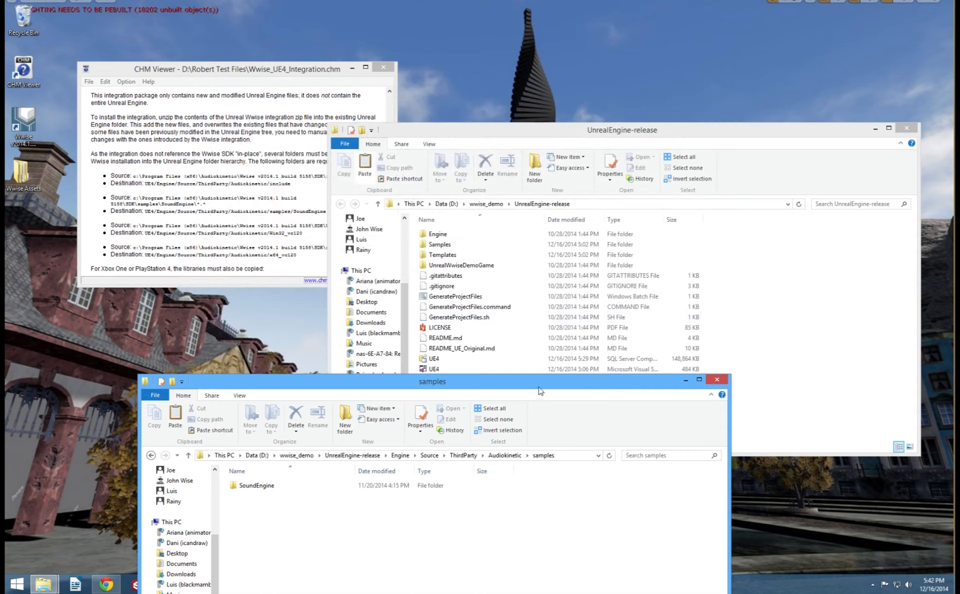
pyautogui.moveTo(538, 387); pyautogui.dragTo(564, 122)
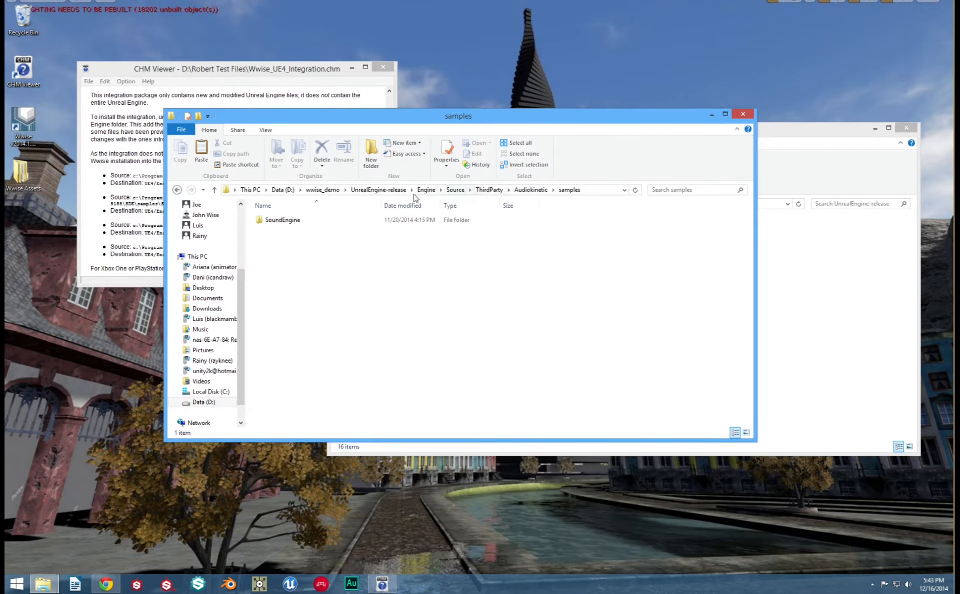
pyautogui.click(324, 190)
pyautogui.doubleClick(357, 221)
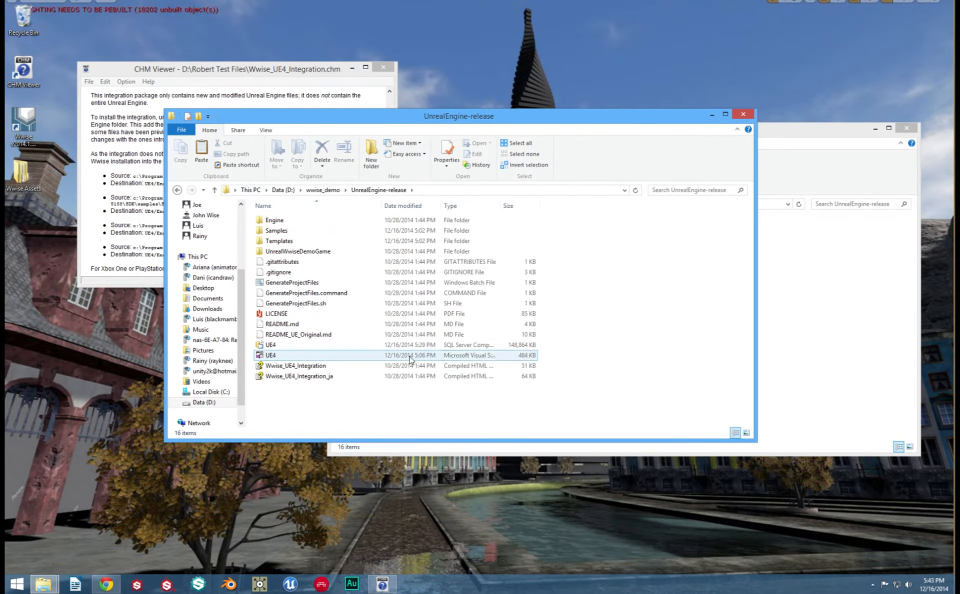
# Step: Open the UE4 solution in Visual Studio and rebuild the UE4 project for Development Editor, Win64
pyautogui.doubleClick(410, 355)
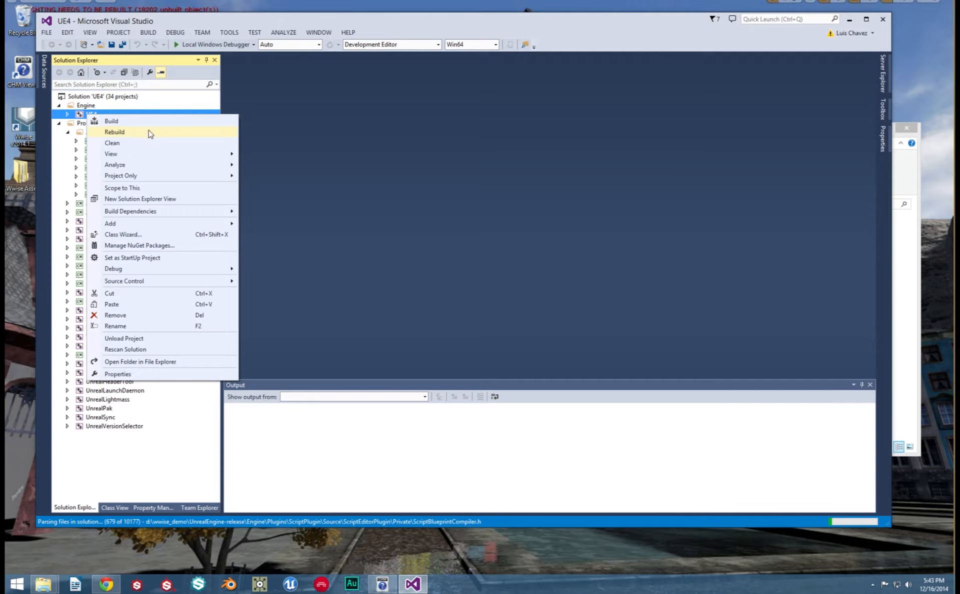
pyautogui.click(148, 133)
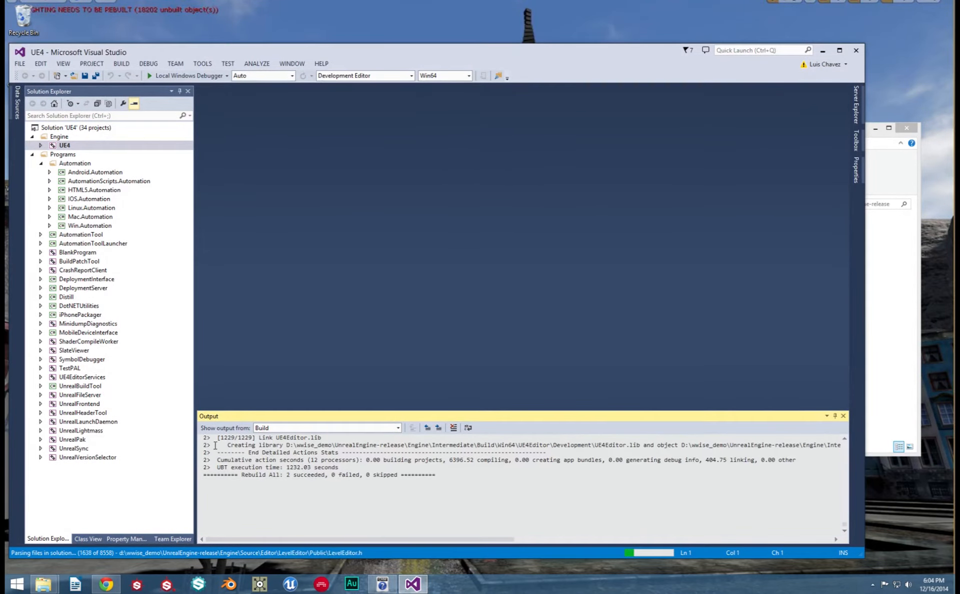
pyautogui.moveTo(215, 445); pyautogui.dragTo(484, 493)
pyautogui.click(385, 489)
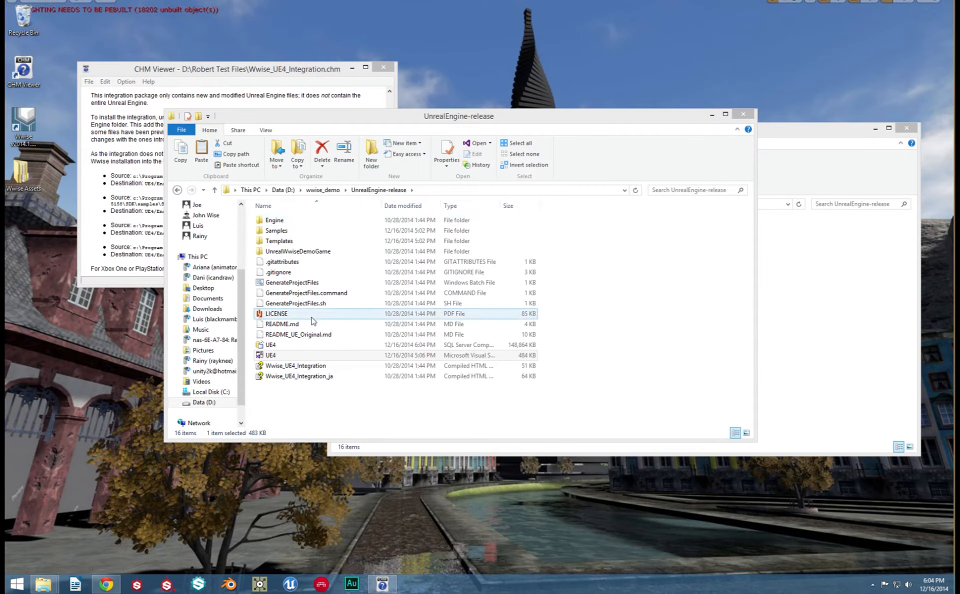
# Step: Run GenerateProjectFiles in the UnrealEngine-release folder and reopen the UE4 solution in Visual Studio
pyautogui.doubleClick(326, 284)
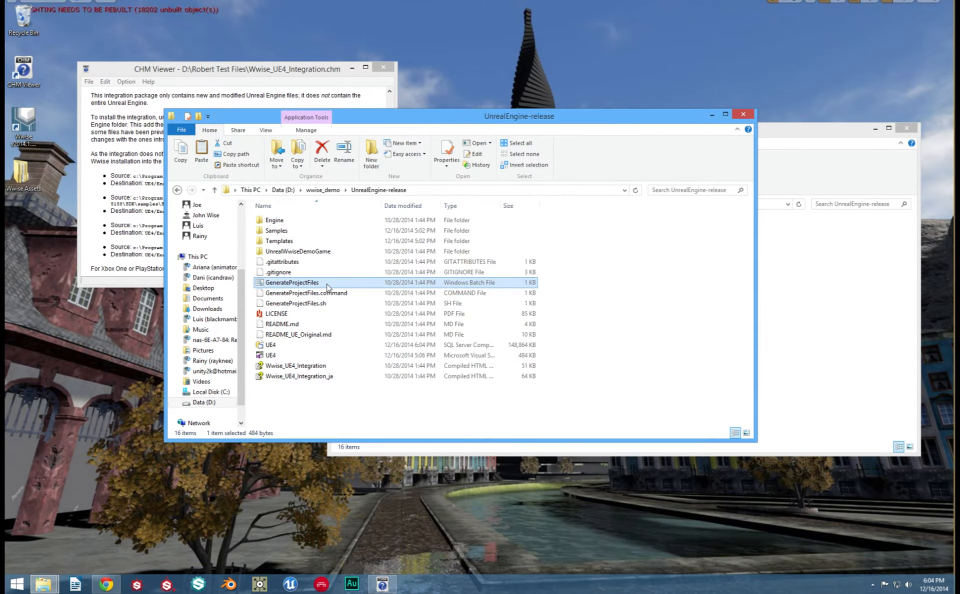
pyautogui.doubleClick(298, 356)
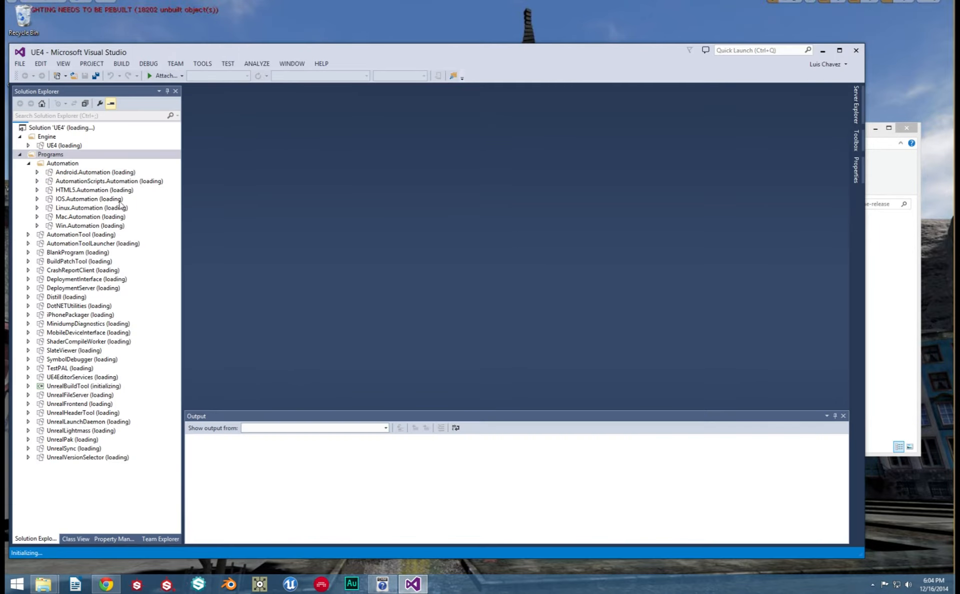
# Step: Build the UE4 project from the Engine group of the reopened solution
pyautogui.click(57, 146)
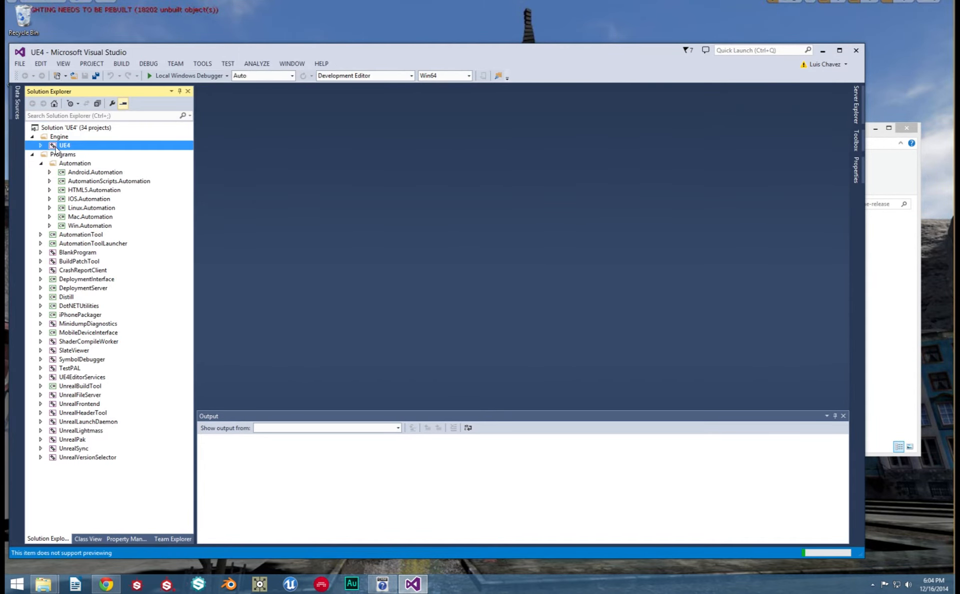
pyautogui.rightClick(72, 146)
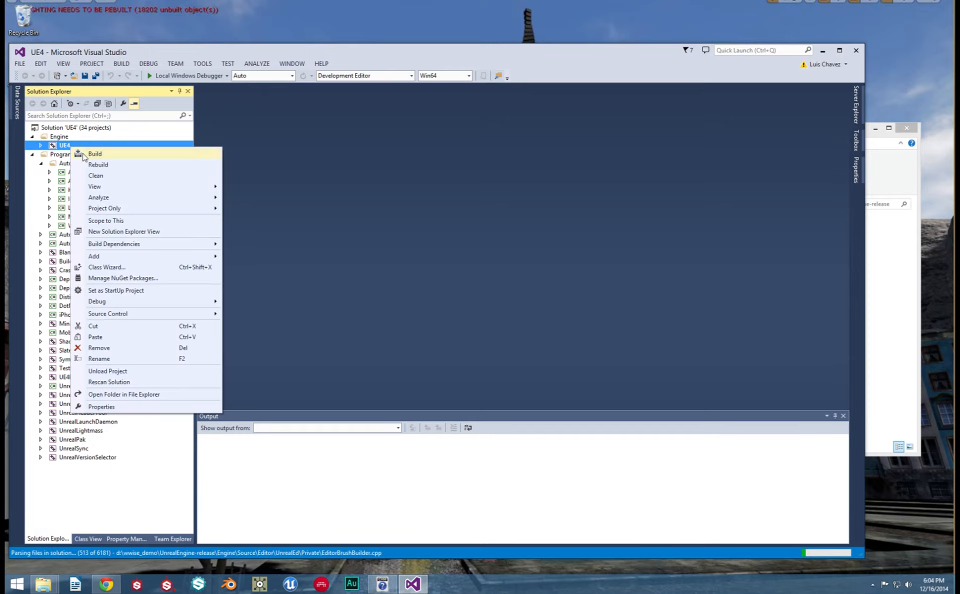
pyautogui.click(83, 155)
pyautogui.moveTo(218, 446); pyautogui.dragTo(290, 446)
pyautogui.moveTo(500, 449); pyautogui.dragTo(500, 459)
pyautogui.click(499, 459)
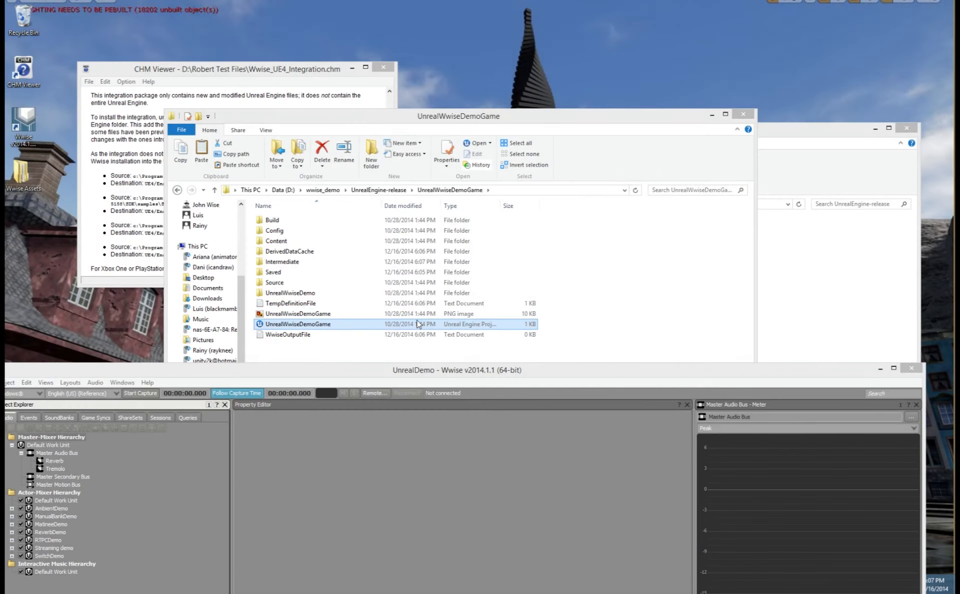
# Step: Open the UnrealWwiseDemoGame project in the Unreal editor and locate the UnrealDemo file in its UnrealWwiseDemo folder
pyautogui.doubleClick(419, 324)
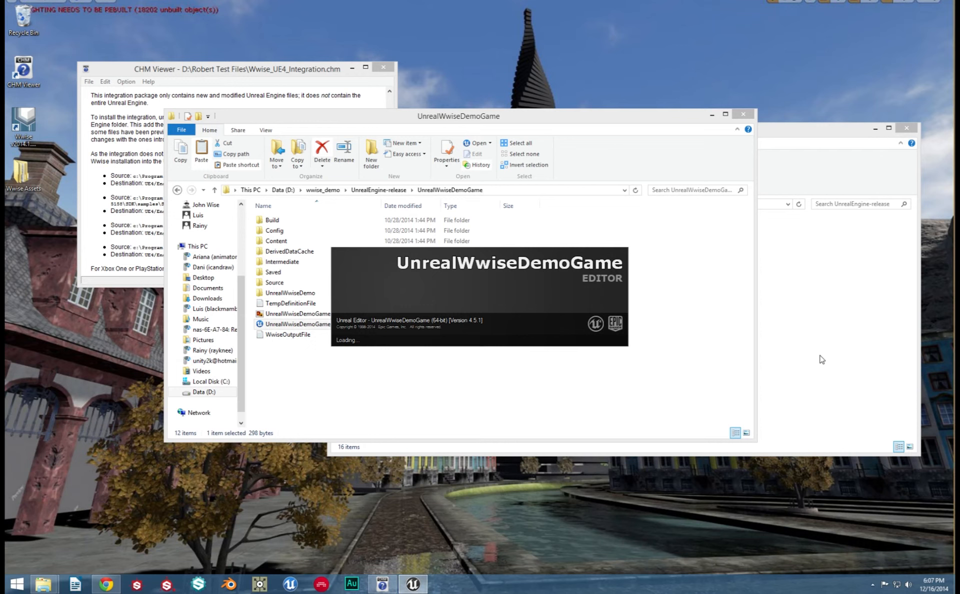
pyautogui.click(823, 360)
pyautogui.doubleClick(306, 296)
pyautogui.scroll(-3, 326, 378)
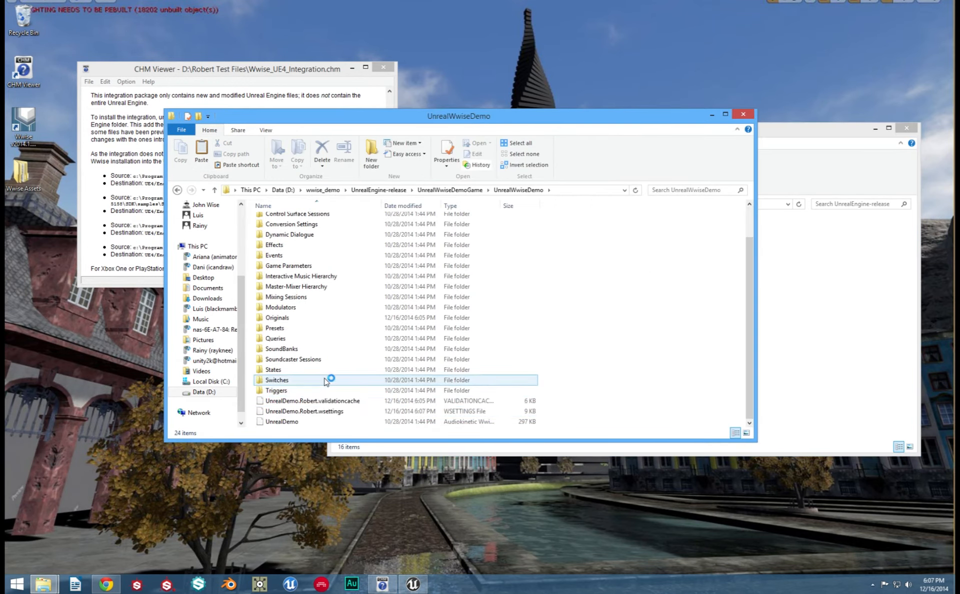
pyautogui.click(297, 422)
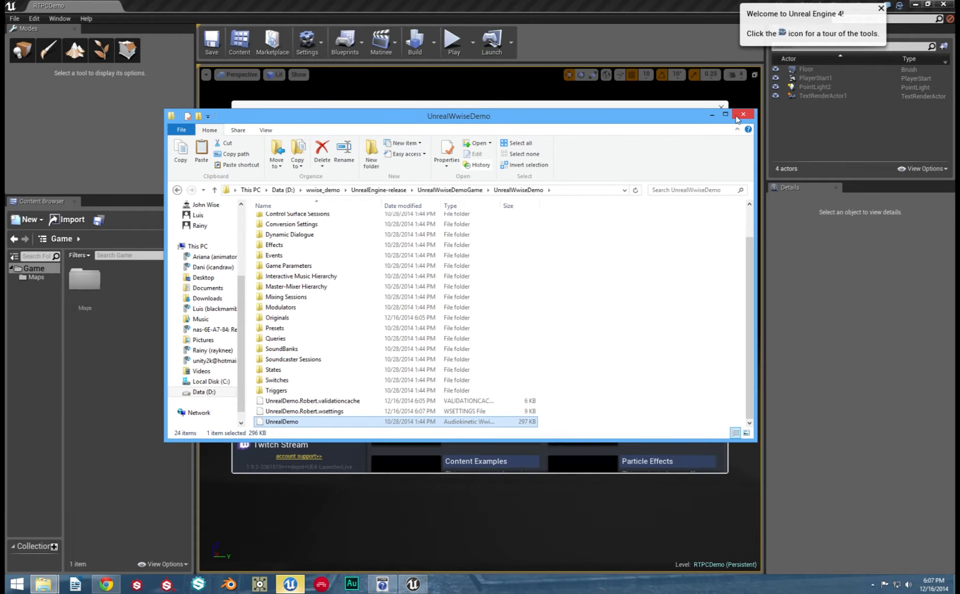
# Step: Minimize the UnrealWwiseDemo folder window and open the build options in the Unreal editor
pyautogui.click(712, 115)
pyautogui.click(434, 42)
pyautogui.click(469, 290)
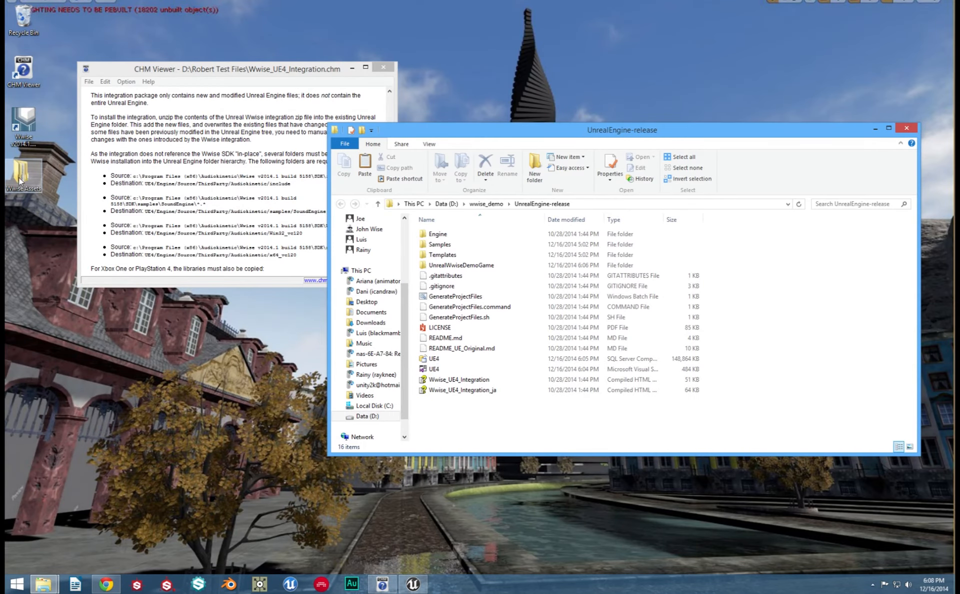
# Step: Open the UnrealDemo project in Wwise from the UnrealWwiseDemoGame\UnrealWwiseDemo folder
pyautogui.doubleClick(461, 265)
pyautogui.click(474, 307)
pyautogui.doubleClick(475, 311)
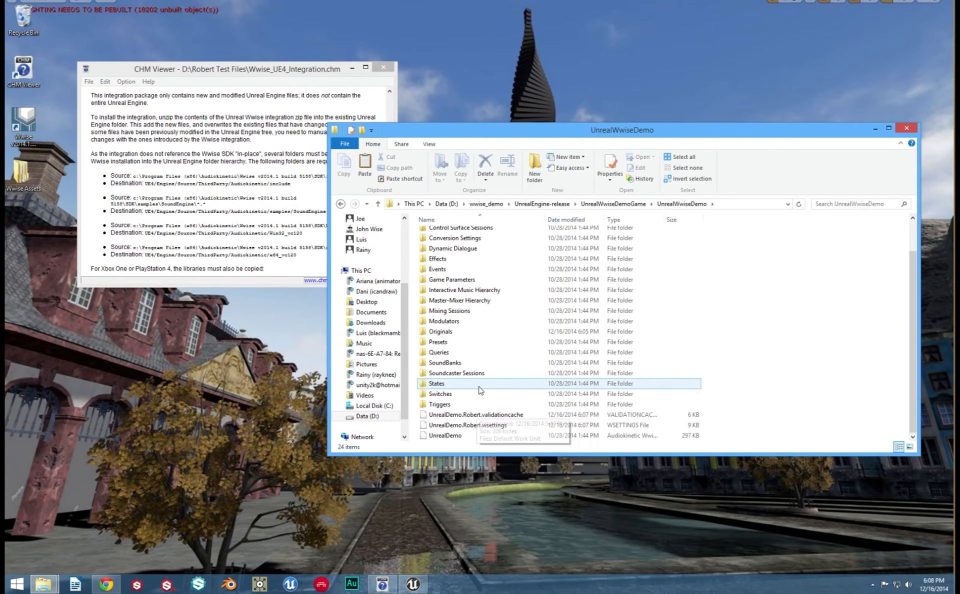
pyautogui.doubleClick(461, 446)
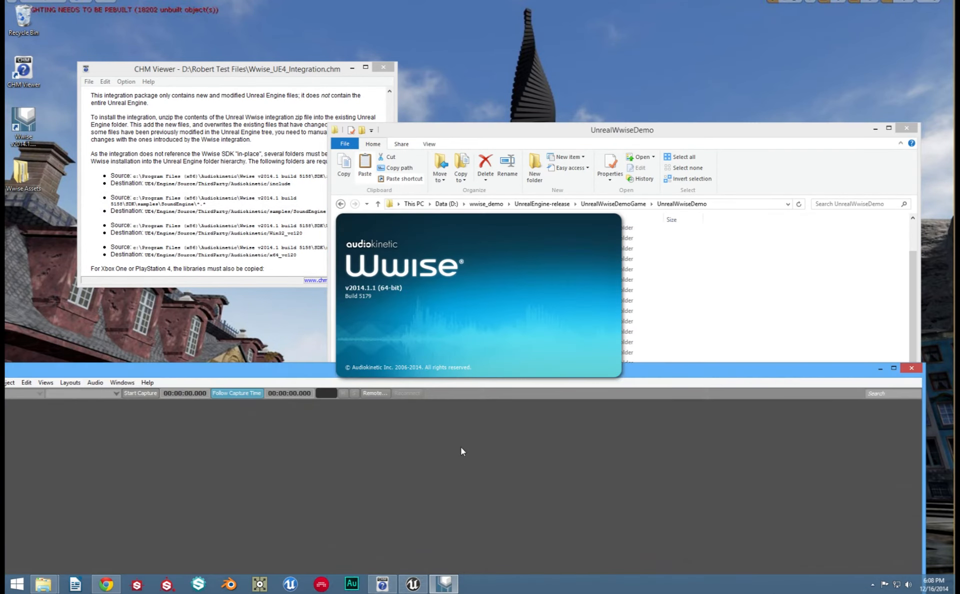
# Step: Connect Wwise remotely to the available Windows session on the local host
pyautogui.moveTo(627, 370); pyautogui.dragTo(661, 63)
pyautogui.click(412, 83)
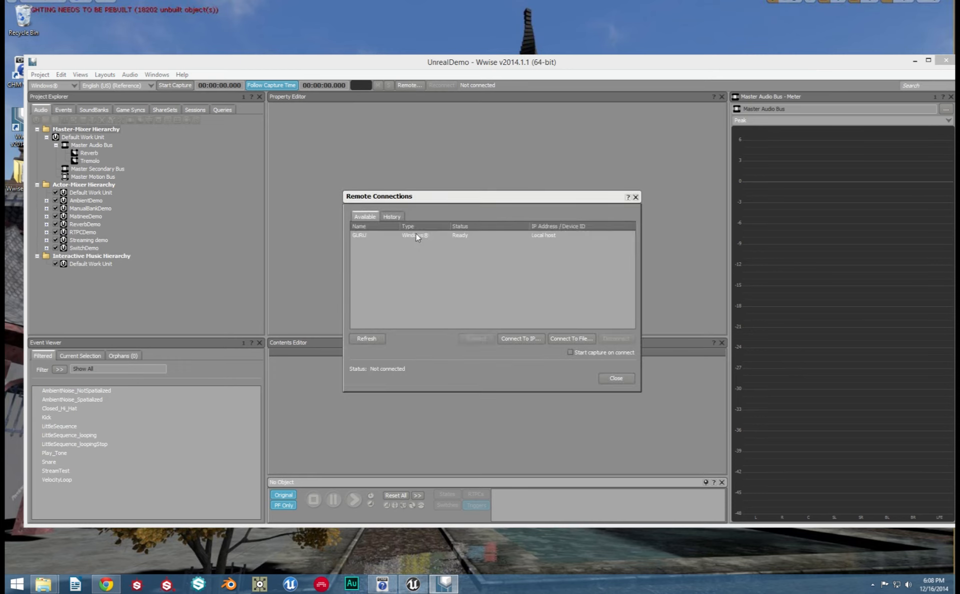
pyautogui.doubleClick(415, 233)
# Step: Switch to the Unreal editor, open the SwitchDemo level from the Maps folder and play it
pyautogui.click(382, 588)
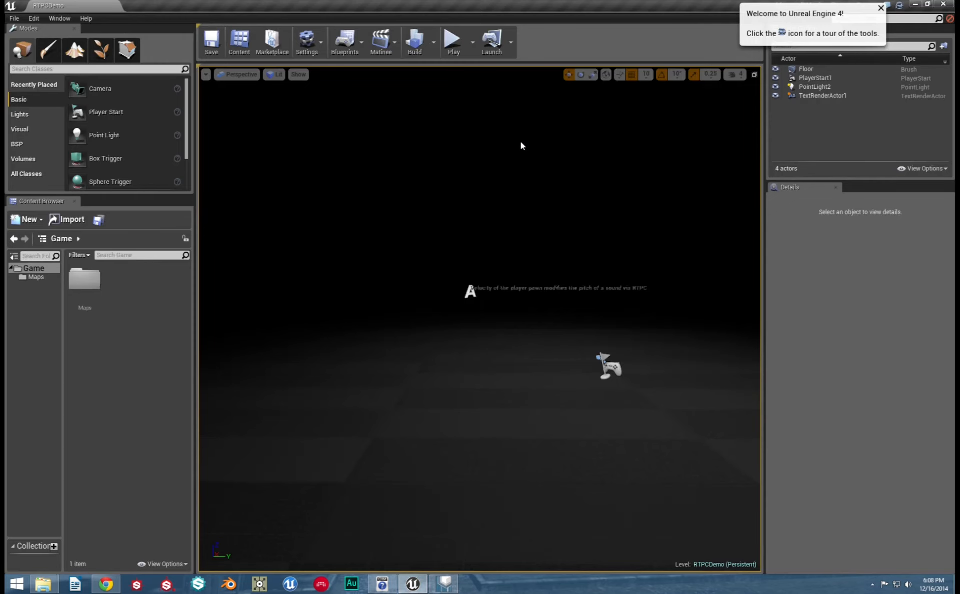
pyautogui.doubleClick(86, 280)
pyautogui.click(130, 398)
pyautogui.doubleClick(130, 397)
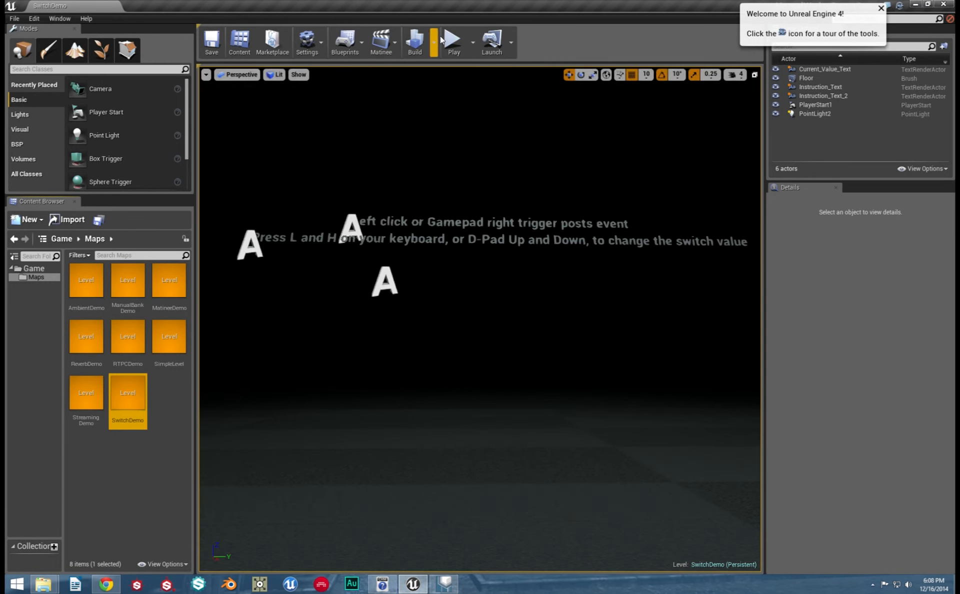
pyautogui.click(454, 40)
# Step: Switch to Wwise, start a capture and move its window down to uncover the running game
pyautogui.click(444, 585)
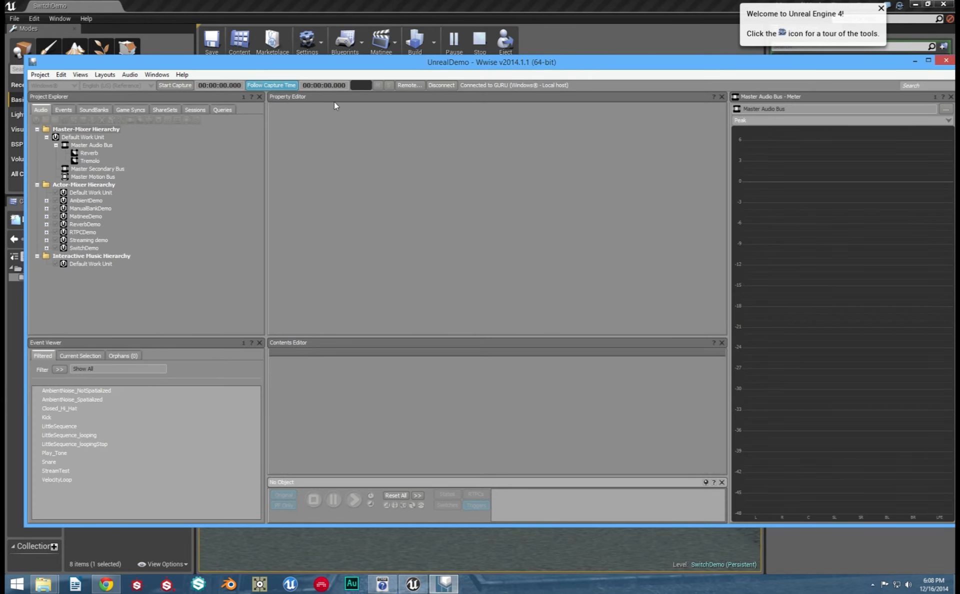
pyautogui.click(175, 85)
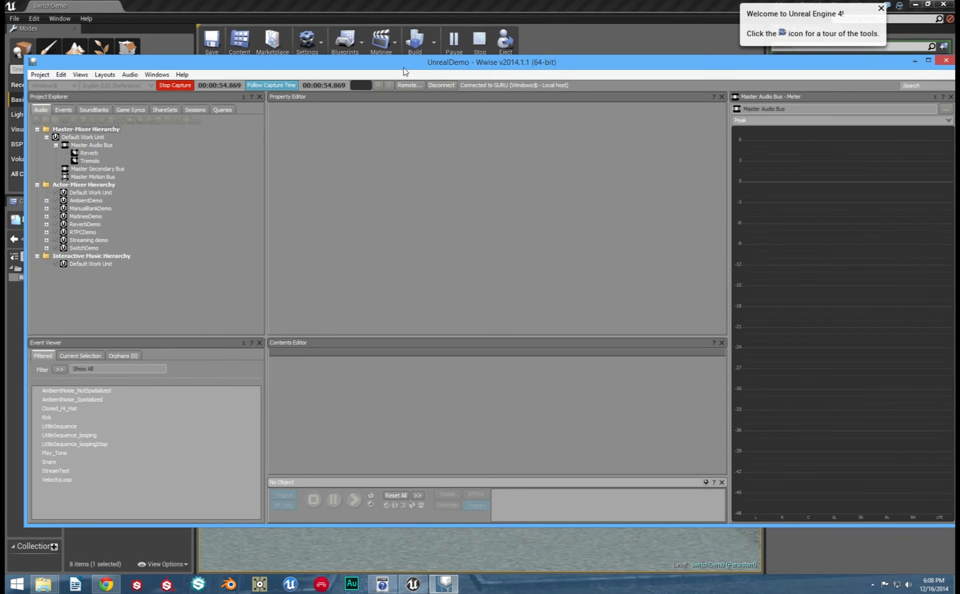
pyautogui.moveTo(402, 66); pyautogui.dragTo(387, 296)
# Step: Post sound events in the running SwitchDemo level and review them in Wwise's Capture Log
pyautogui.click(423, 227)
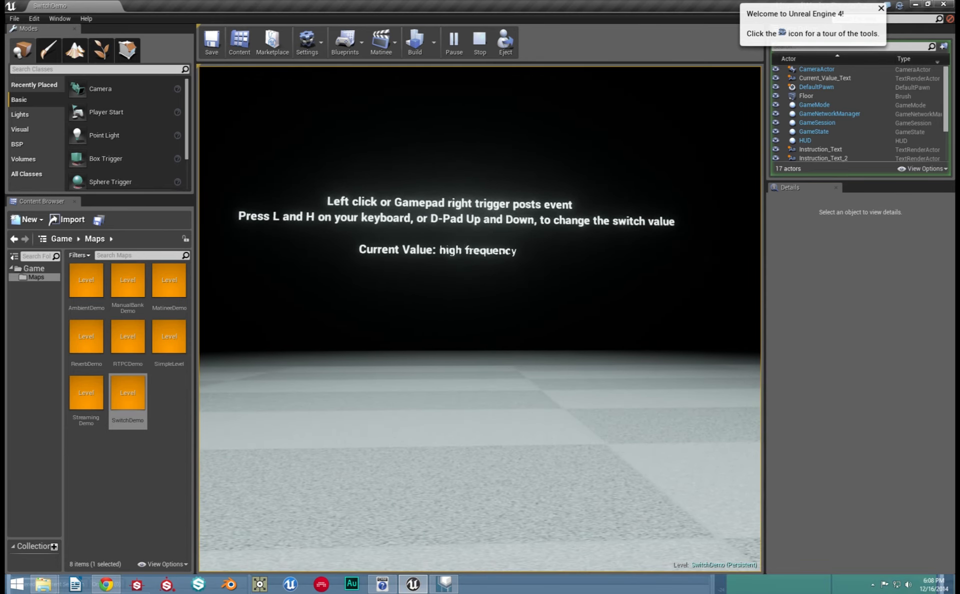
pyautogui.hotkey('alt', 'Tab')
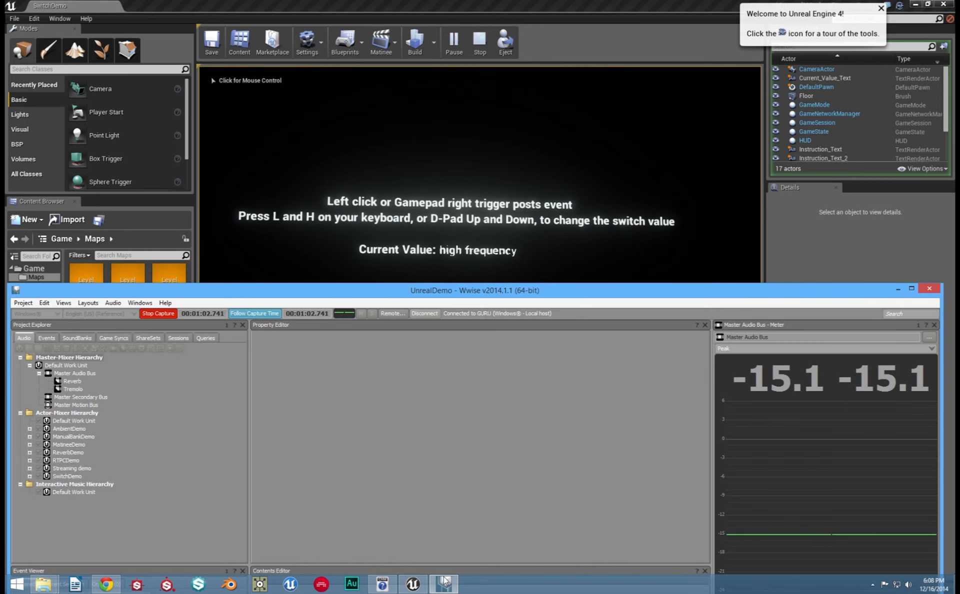
pyautogui.click(445, 583)
pyautogui.click(440, 587)
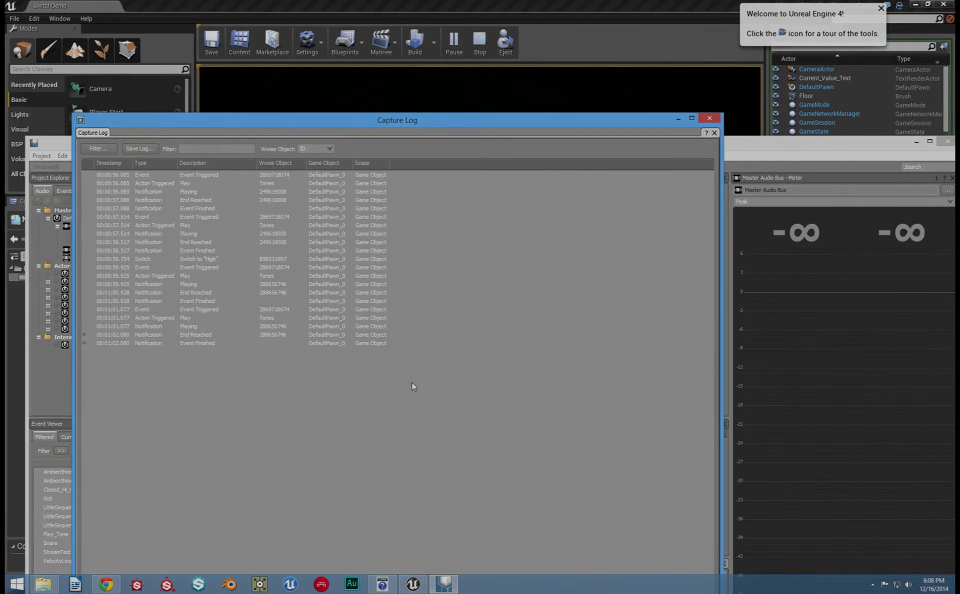
pyautogui.press('F5')
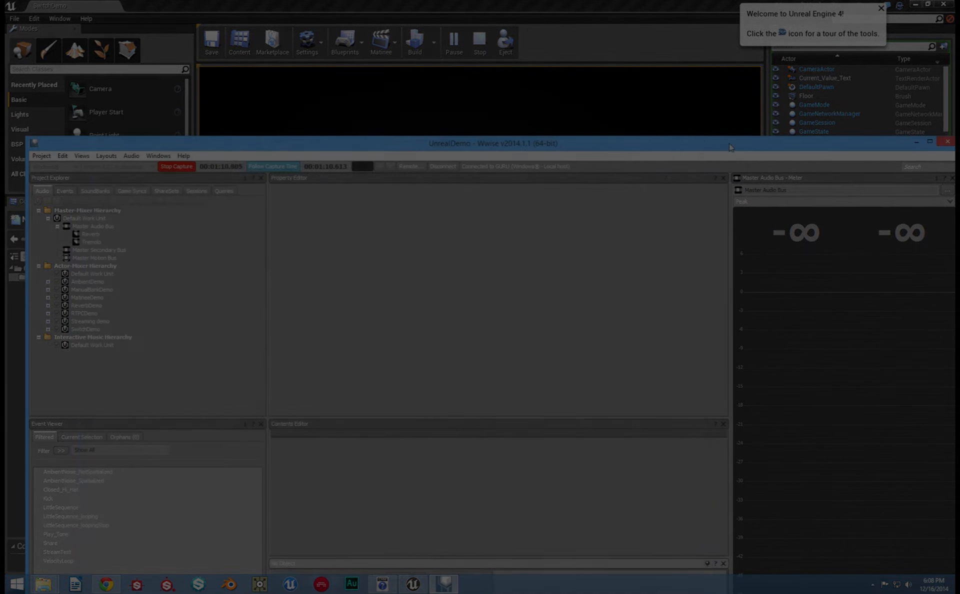